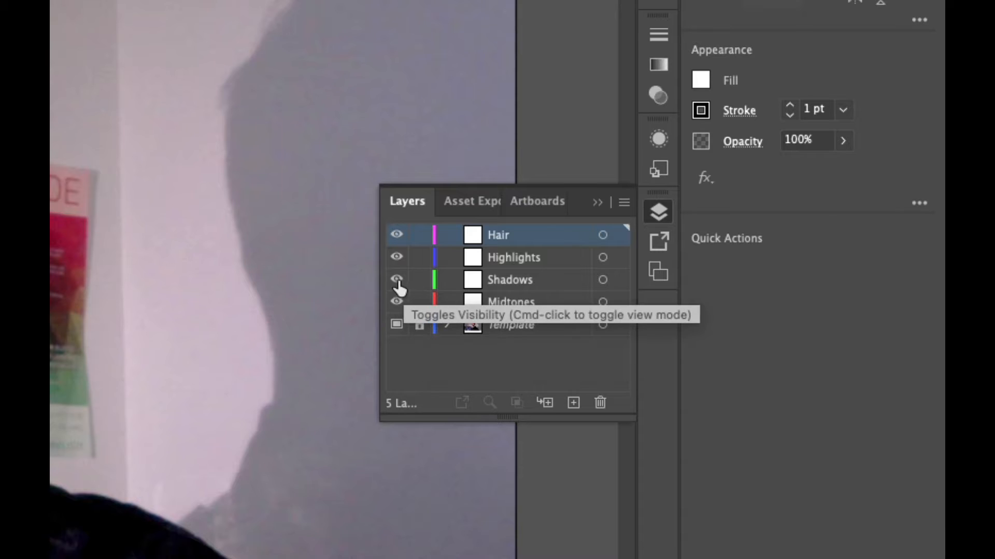
- Hide the Shadows, Highlights and Hair layers and make the Midtones layer active
left_click(398, 279)
left_click(397, 259)
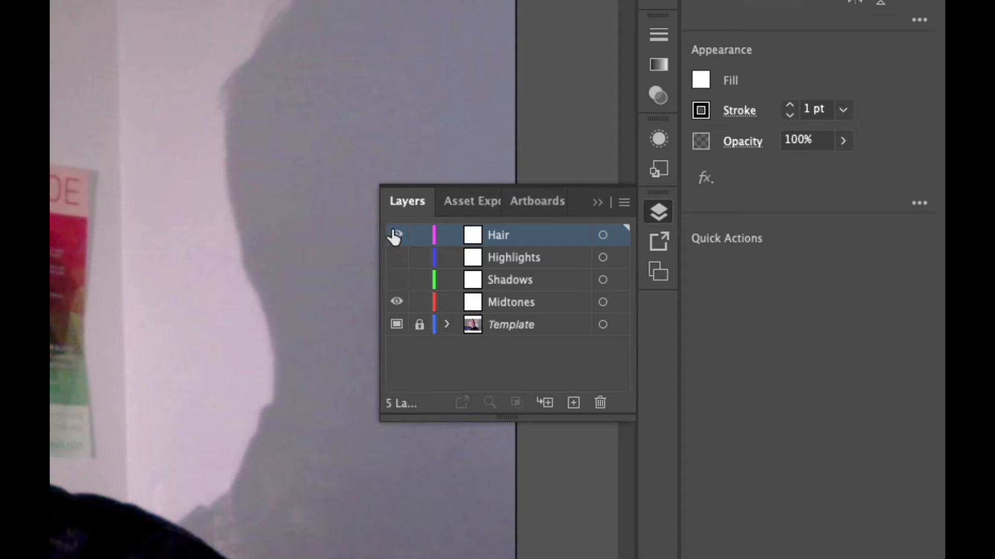
left_click(394, 235)
left_click(559, 308)
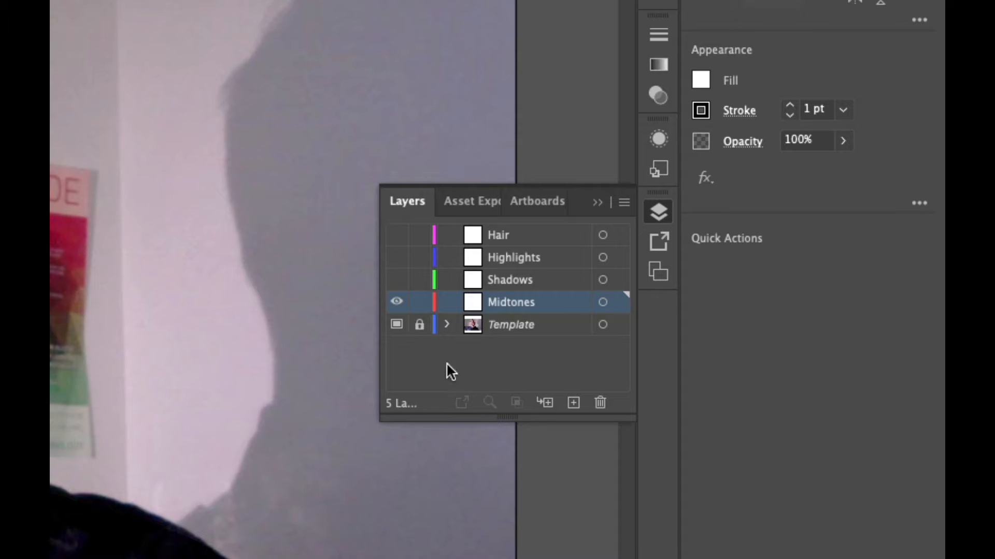
left_click(508, 283)
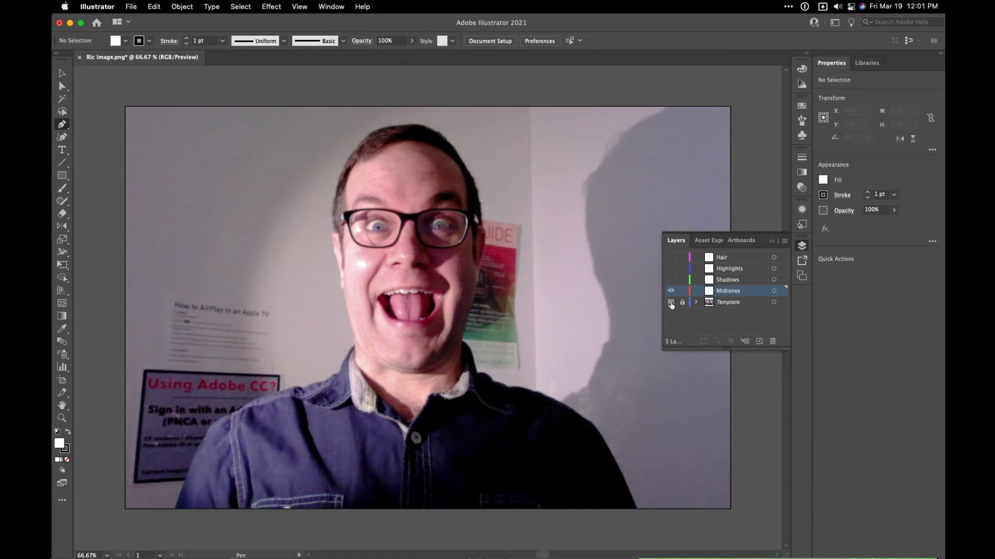
- Set the fill to none and choose an orange stroke colour from the enlarged CMYK spectrum
key("super+1")
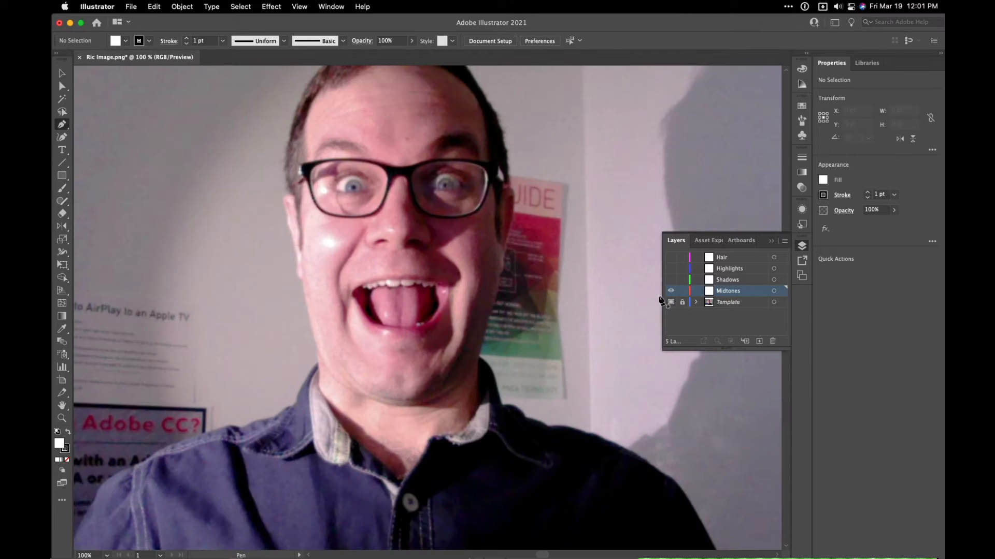
left_click_drag(413, 238, 419, 273)
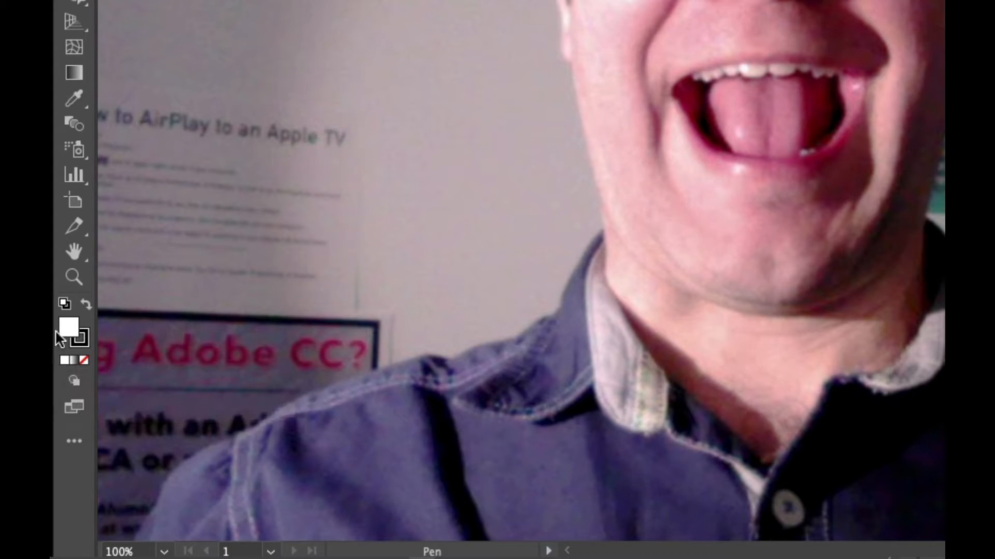
left_click(84, 360)
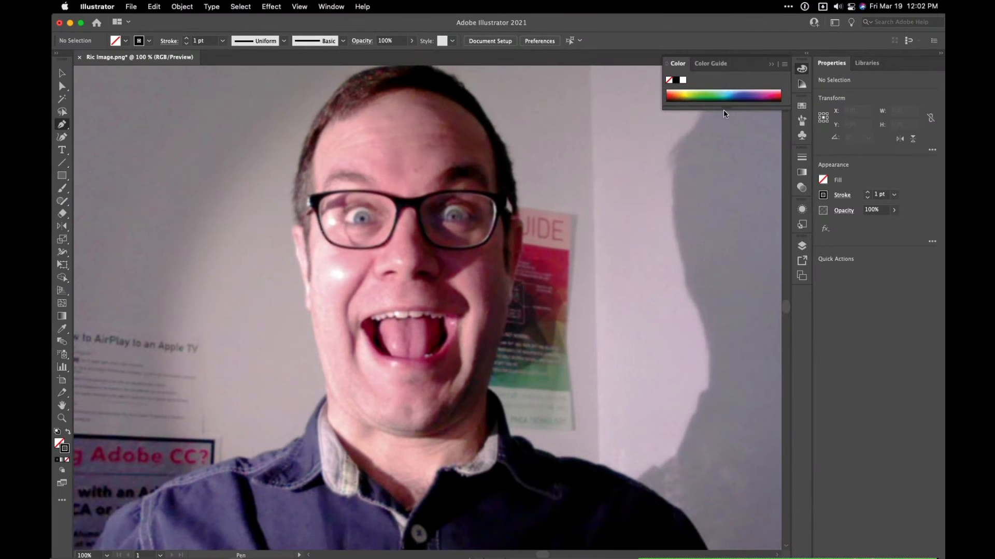
left_click_drag(726, 111, 730, 166)
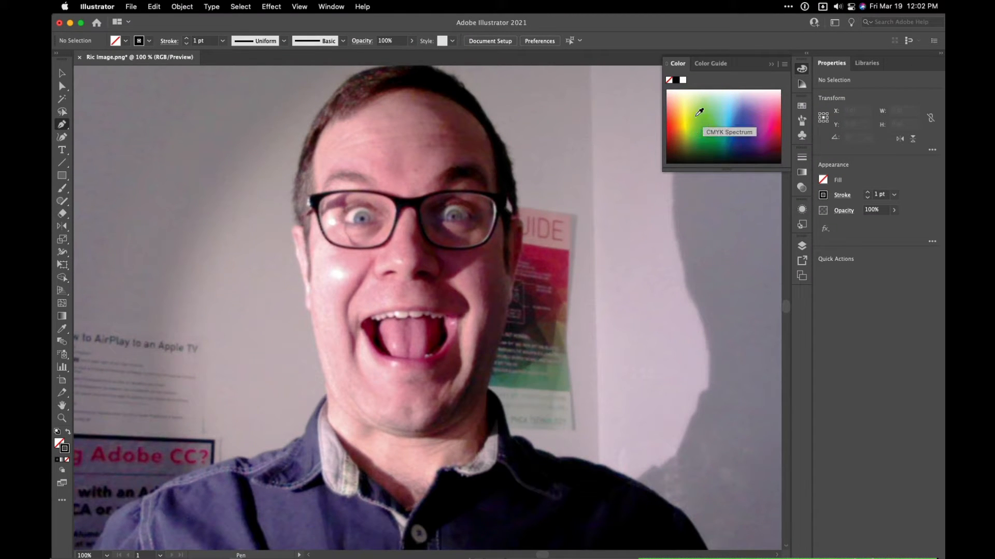
left_click(690, 112)
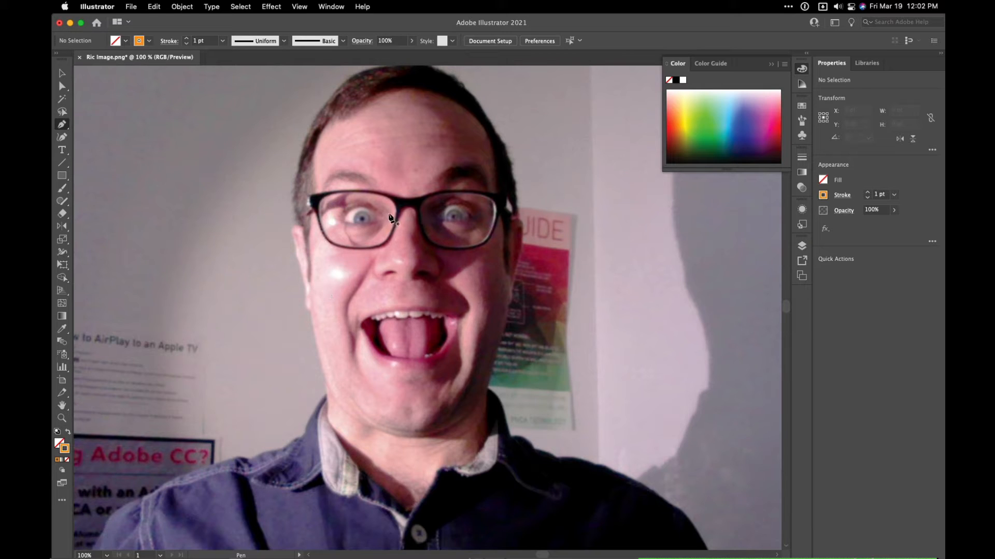
- Start a Pen tool outline at the hair by the photo's left temple, curving over the head to the right ear's upper edge
key("n")
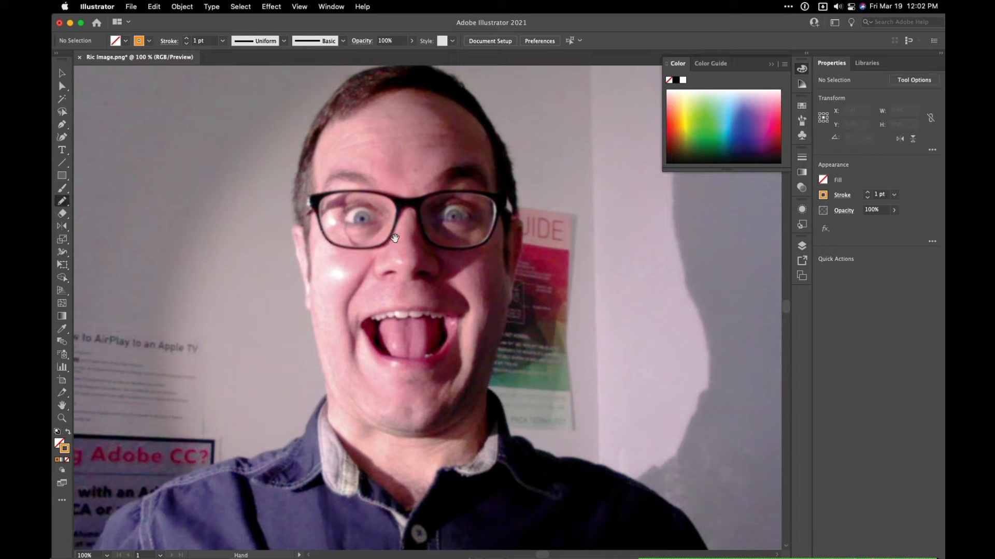
left_click_drag(387, 241, 391, 305)
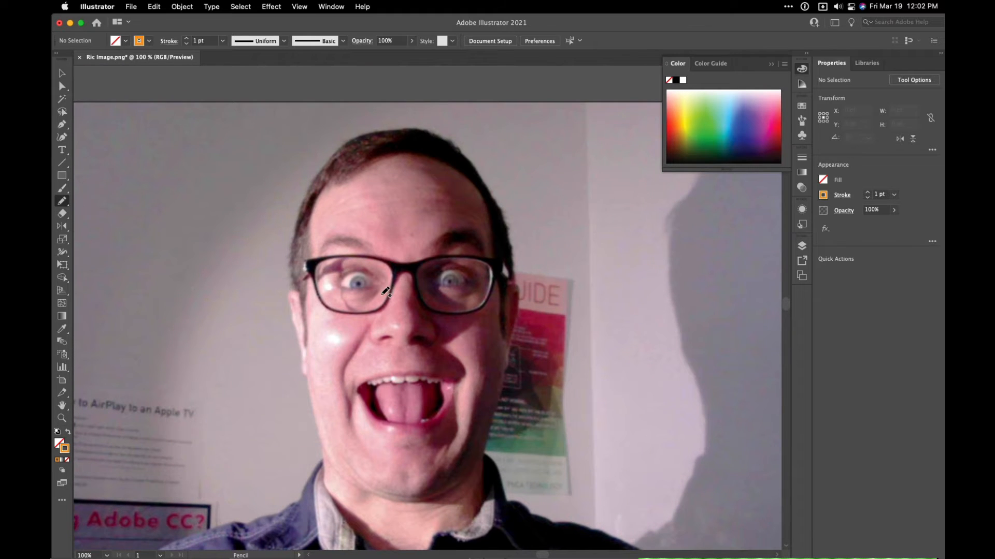
key("p")
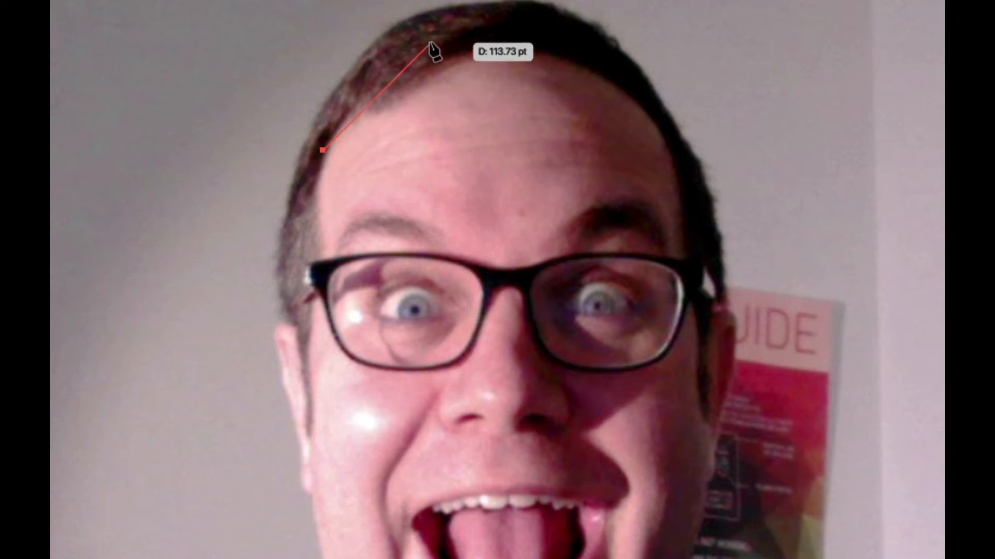
left_click_drag(445, 32, 535, 24)
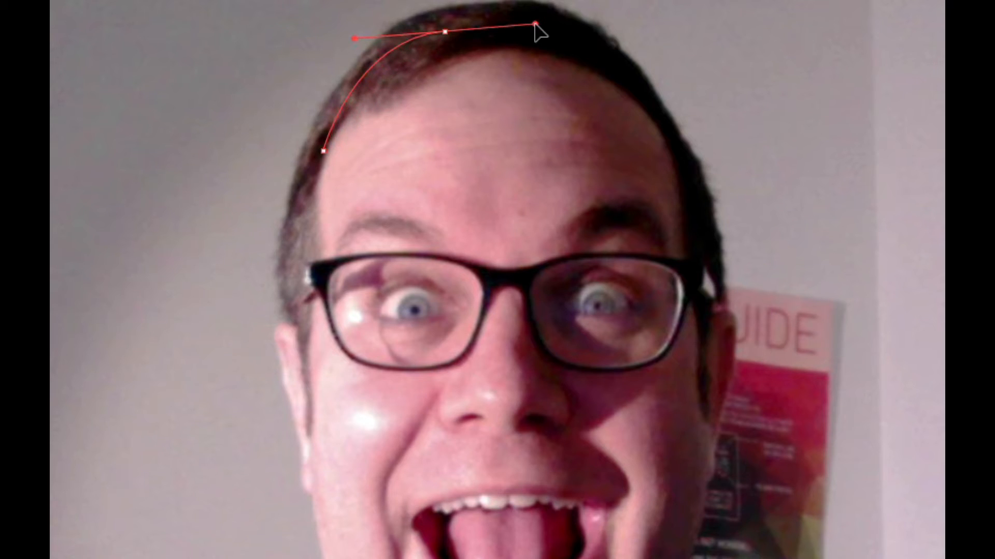
left_click_drag(655, 104, 707, 182)
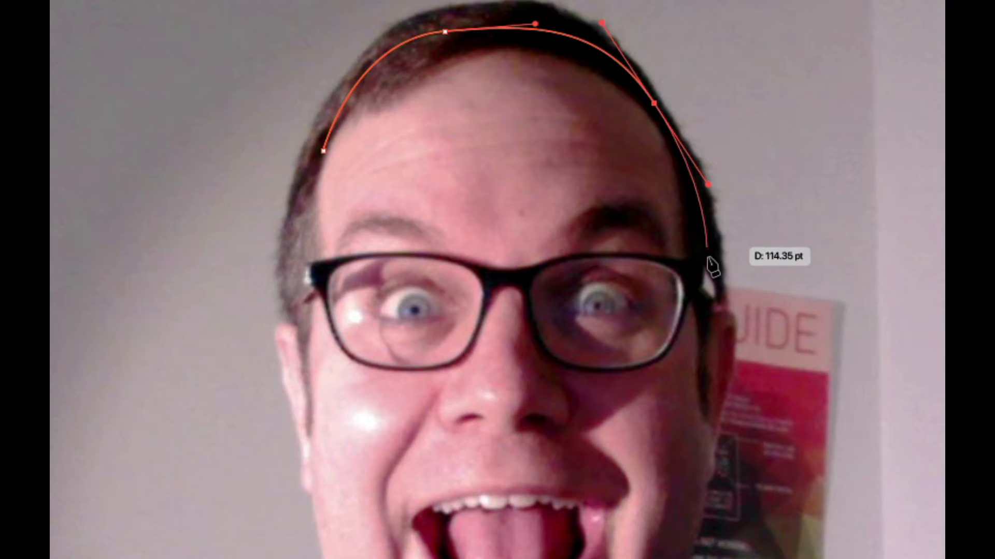
left_click(702, 324)
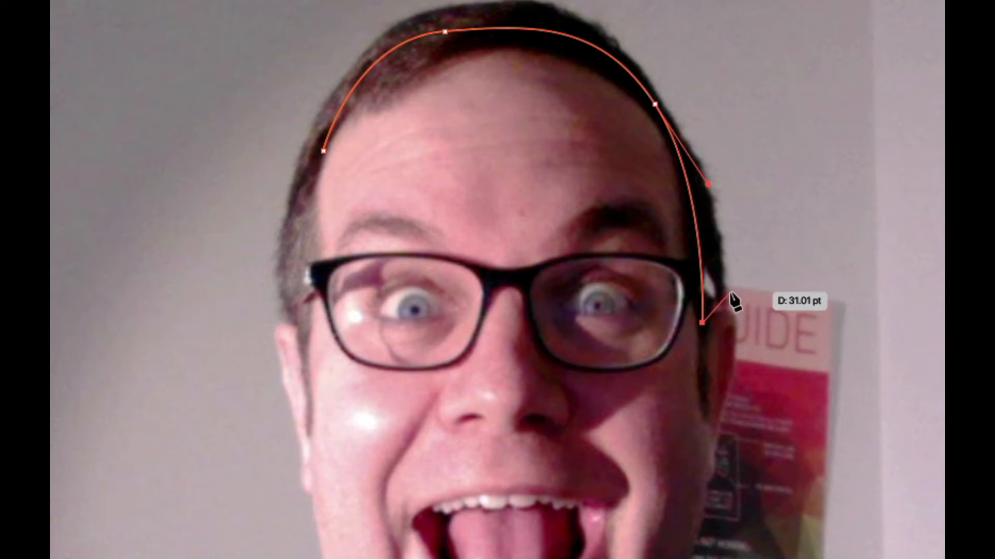
- Continue the outline around the ear on the photo's right side to the earlobe, ending in a corner point
left_click(736, 326)
left_click_drag(745, 351, 745, 352)
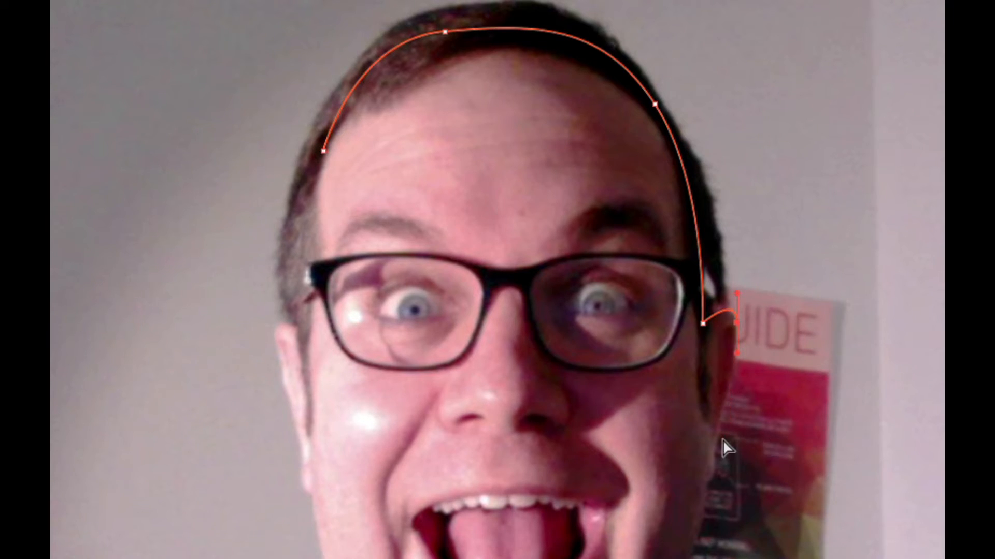
key("super+equal")
key("super+equal")
scroll(469, 202, "down", 5)
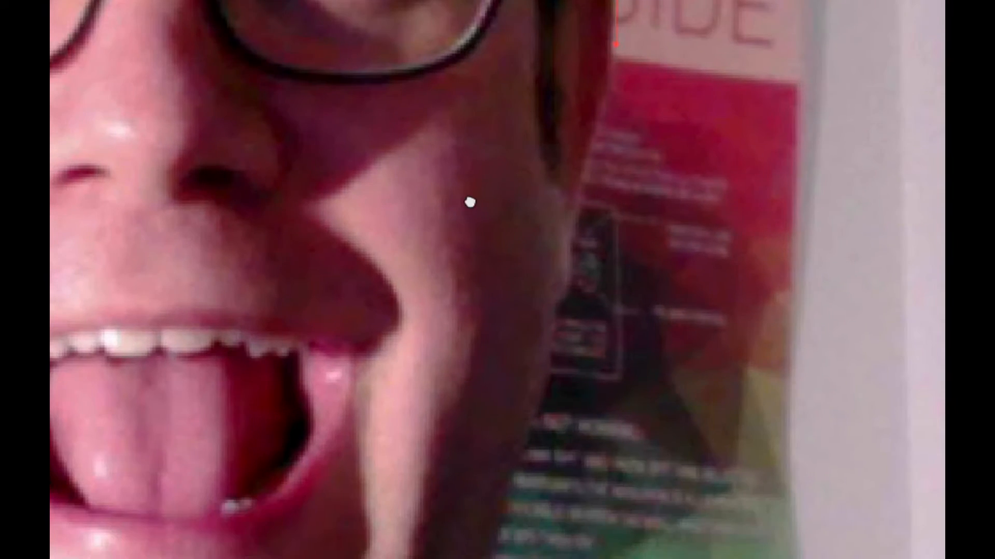
left_click(574, 221)
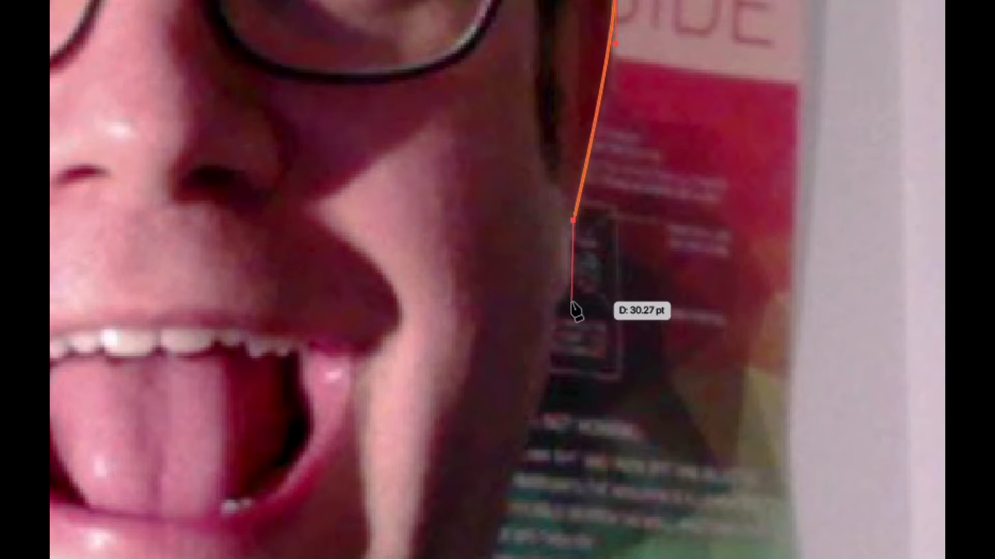
left_click_drag(536, 309, 530, 304)
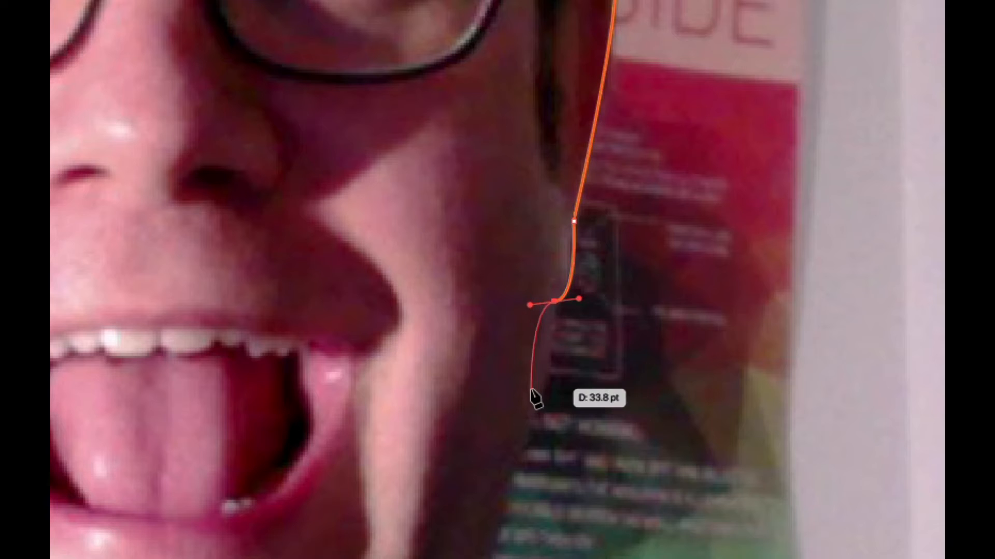
left_click(555, 302)
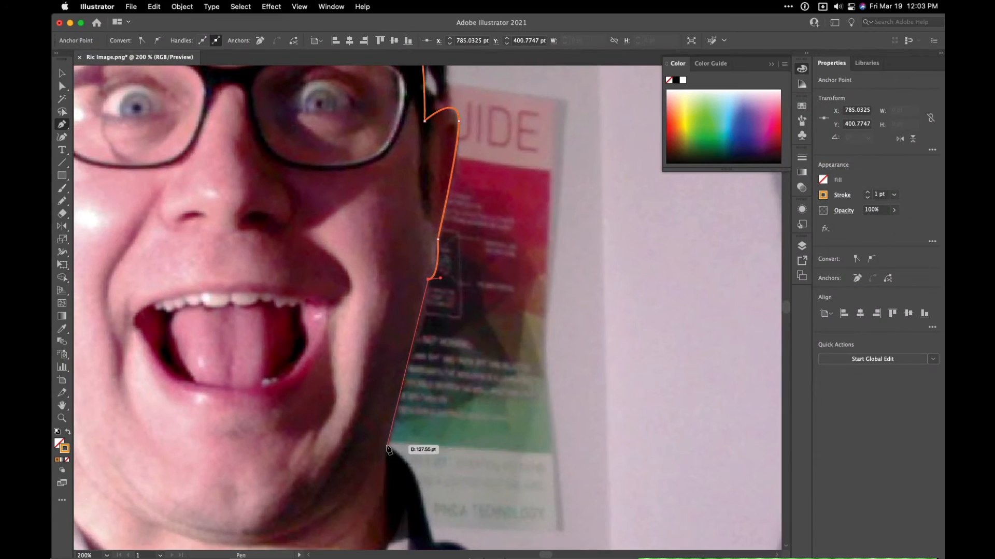
- Extend the outline from the earlobe along the jaw and down the neck to the shirt collar on the photo's right side
left_click(387, 446)
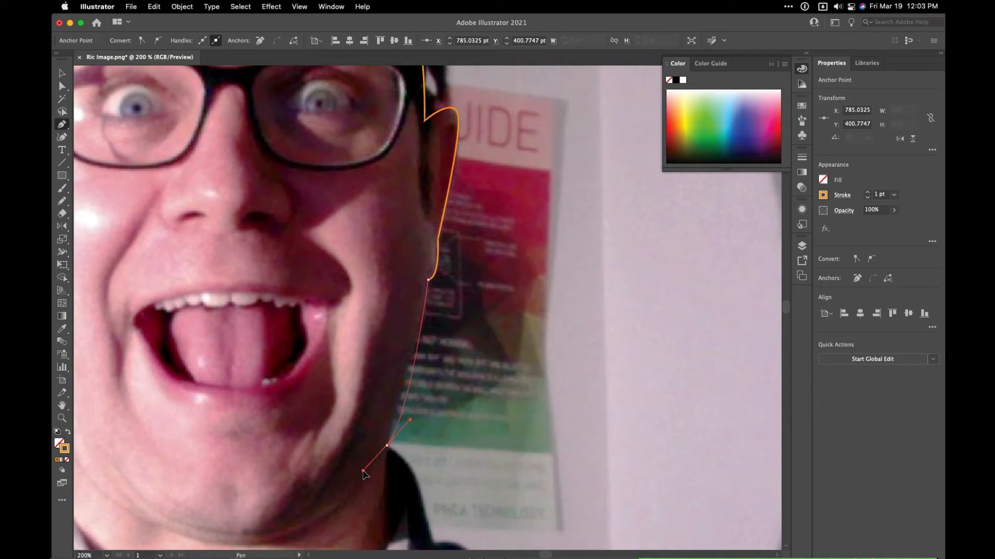
key("super+z")
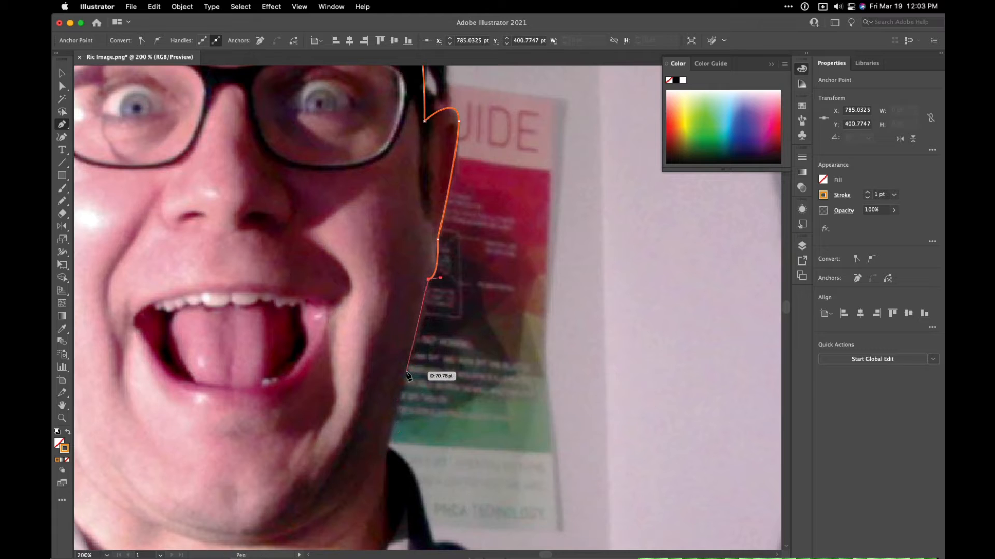
left_click_drag(406, 372, 391, 388)
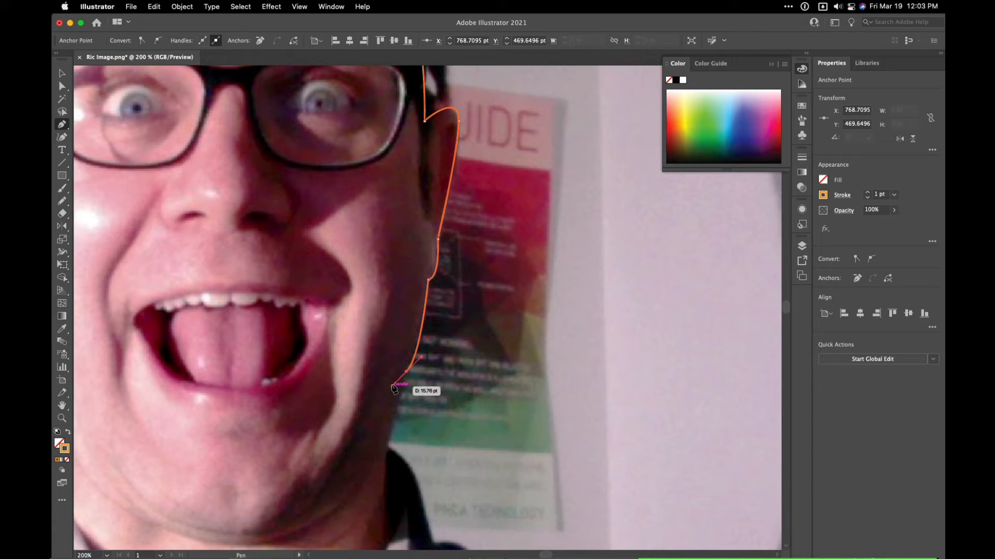
key("super+minus")
key("super+minus")
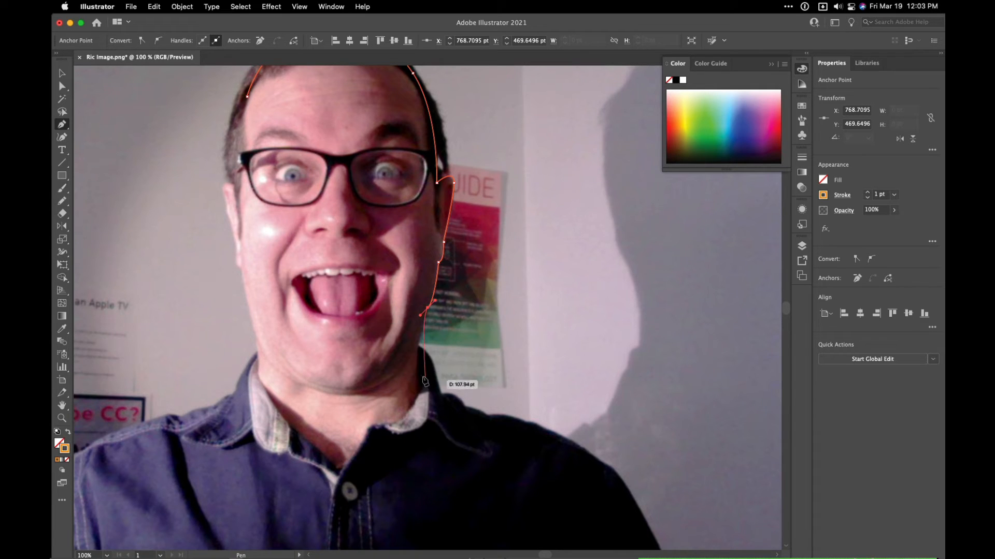
left_click(418, 345)
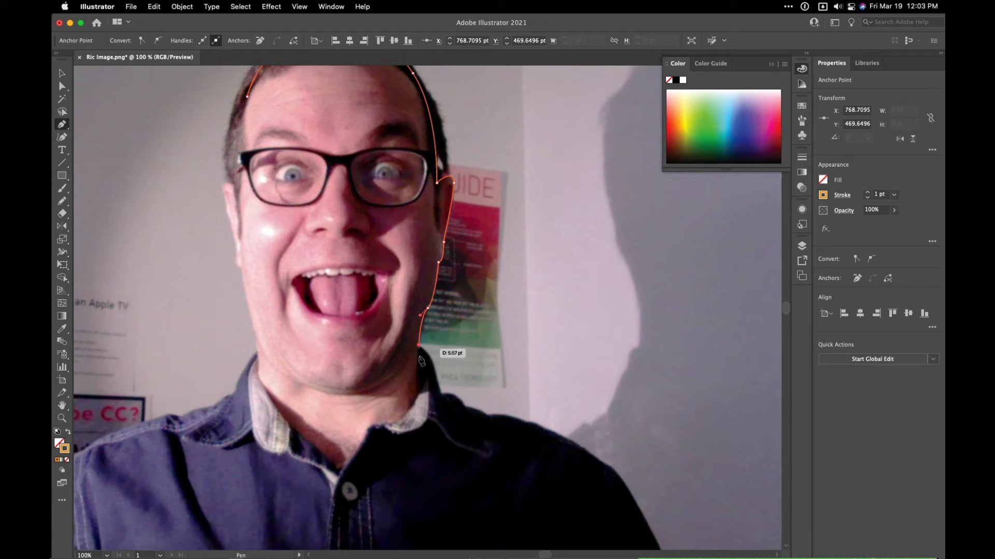
left_click(419, 396)
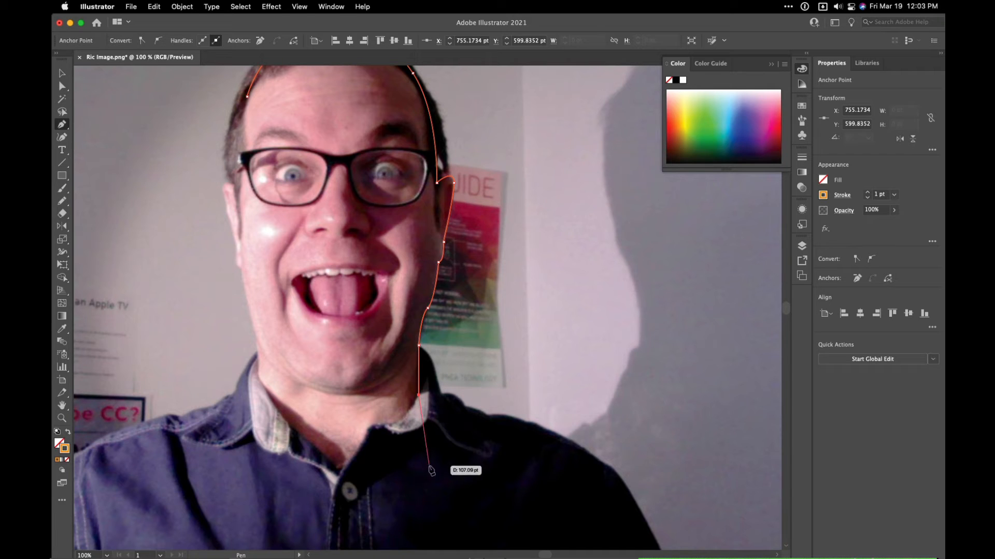
- Run the outline with straight segments loosely across the shirt below the collar and up to the neck on the photo's left side
left_click(430, 466)
left_click(362, 540)
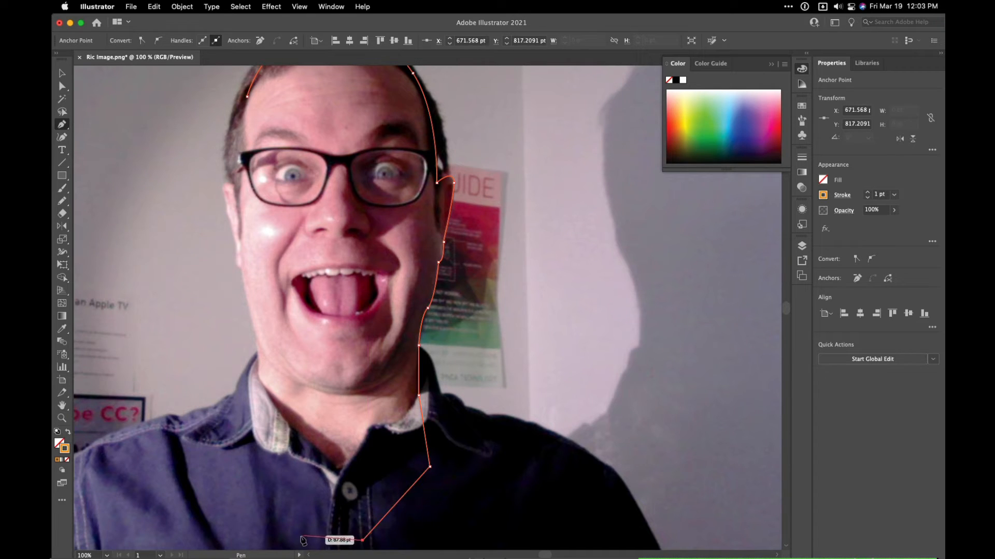
left_click(295, 538)
left_click(235, 451)
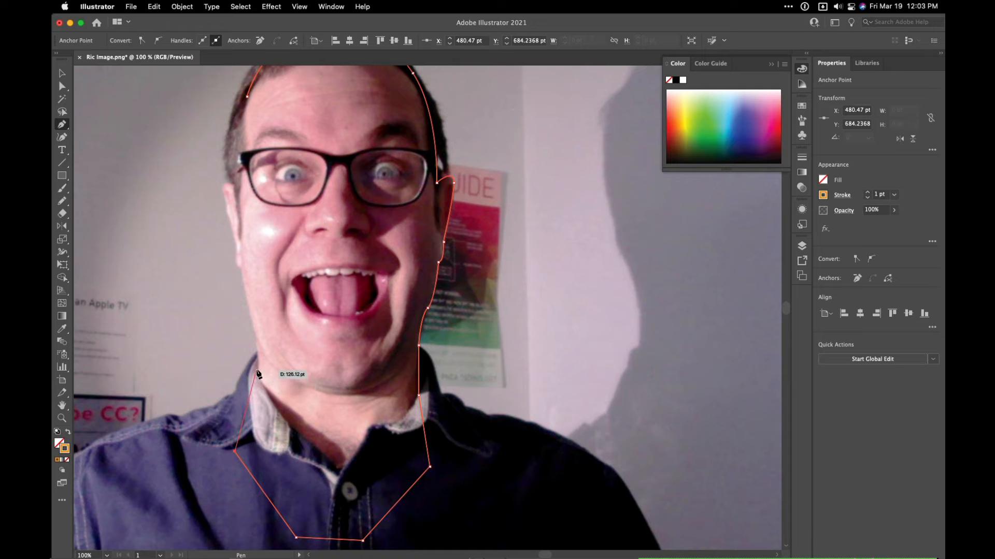
left_click(257, 372)
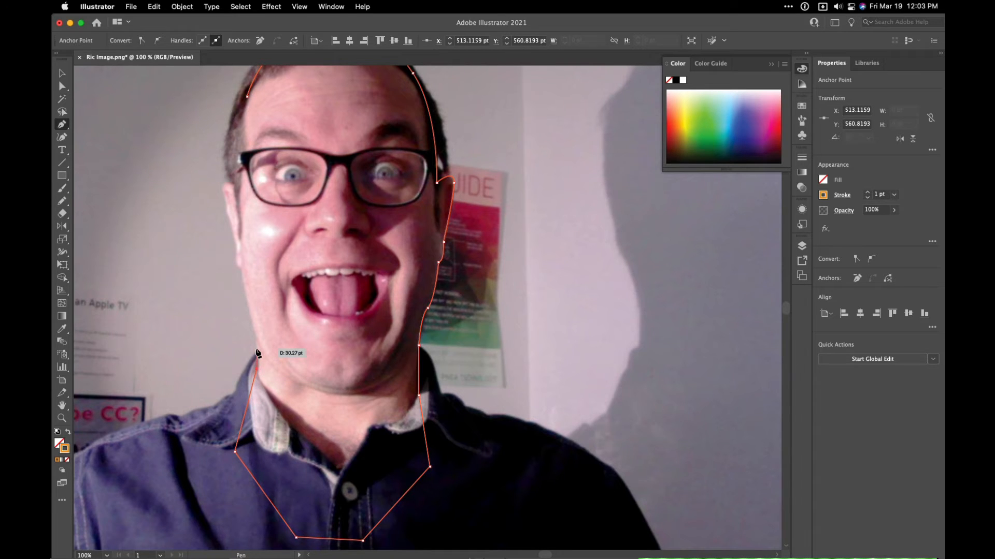
- Trace the outline up the neck and jaw on the photo's left side to the base of the earlobe
key("super+equal")
key("super+equal")
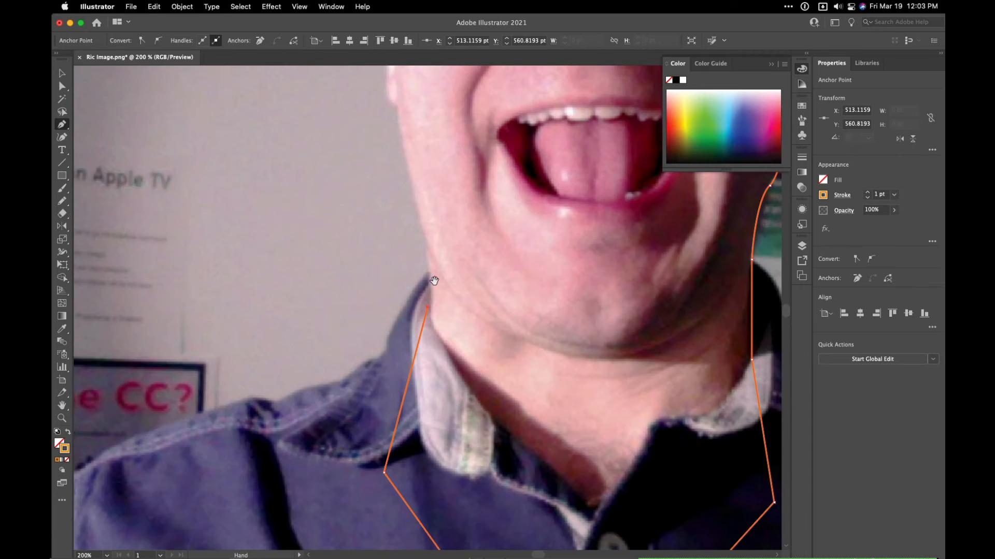
left_click_drag(434, 281, 456, 330)
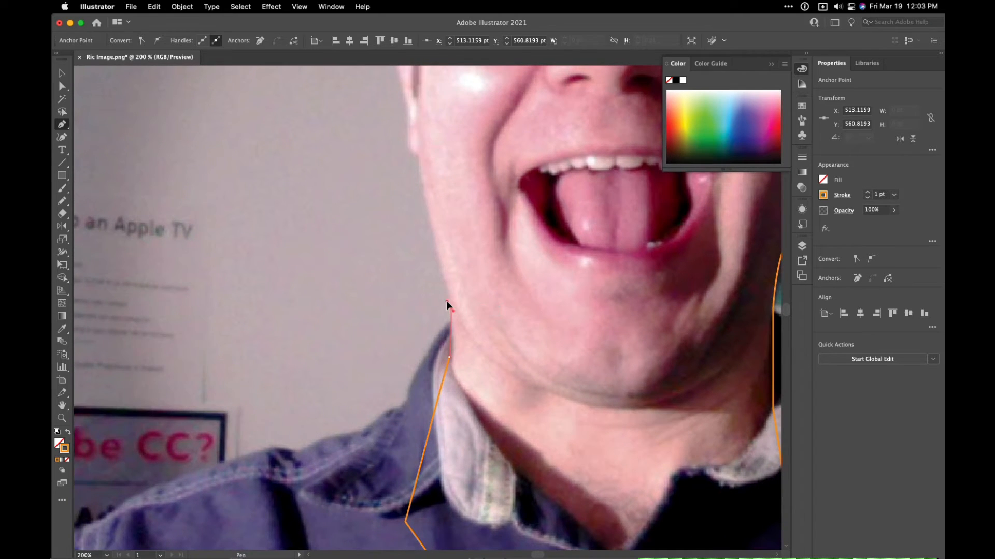
left_click(447, 303)
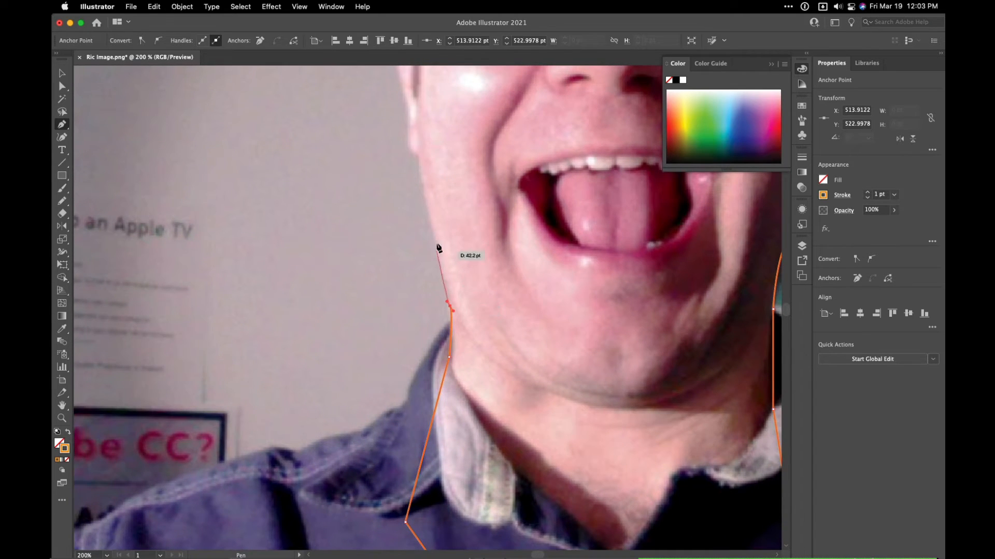
left_click(417, 154)
- Trace the outline around the ear on the photo's left side and close the path at its starting anchor by the hairline
left_click_drag(437, 155, 453, 322)
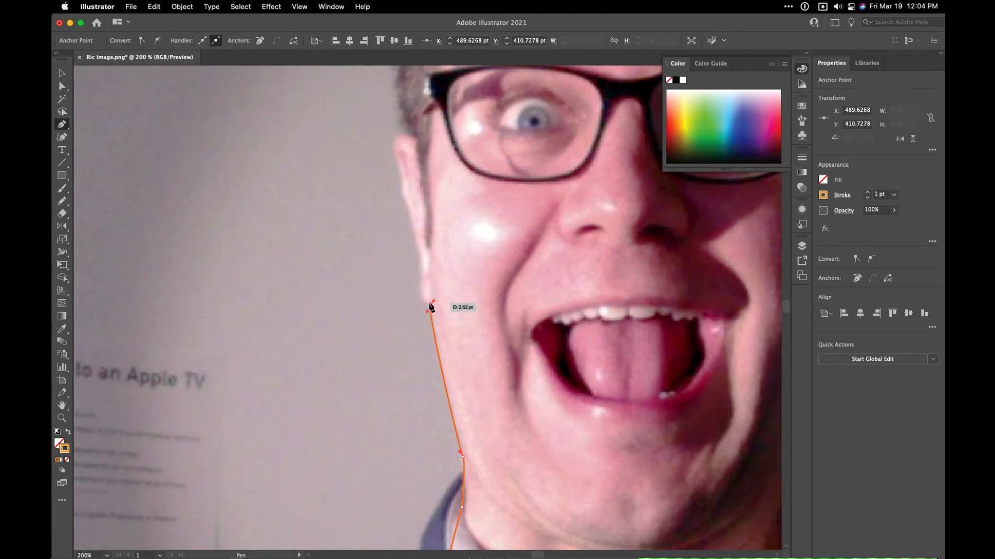
left_click(430, 306)
left_click_drag(420, 274, 425, 248)
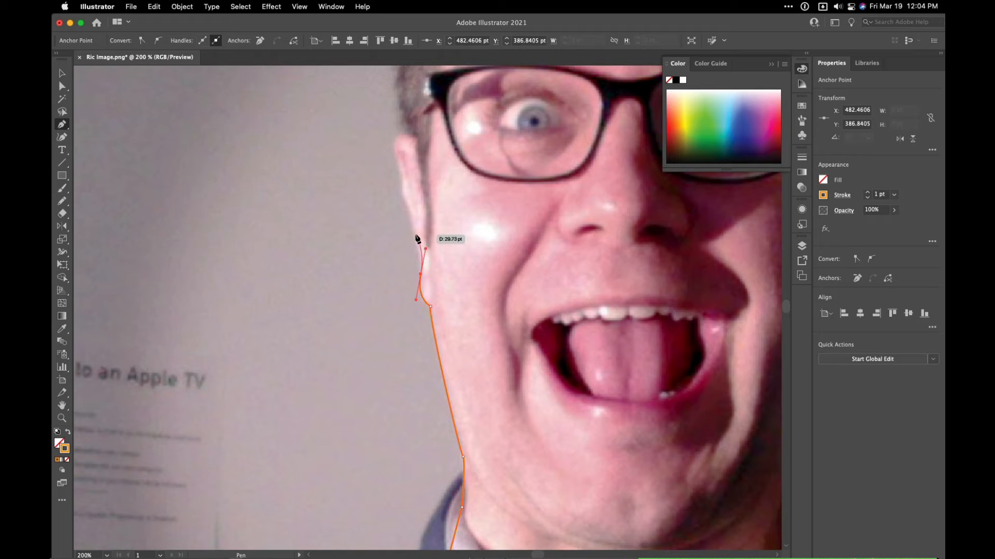
left_click(408, 209)
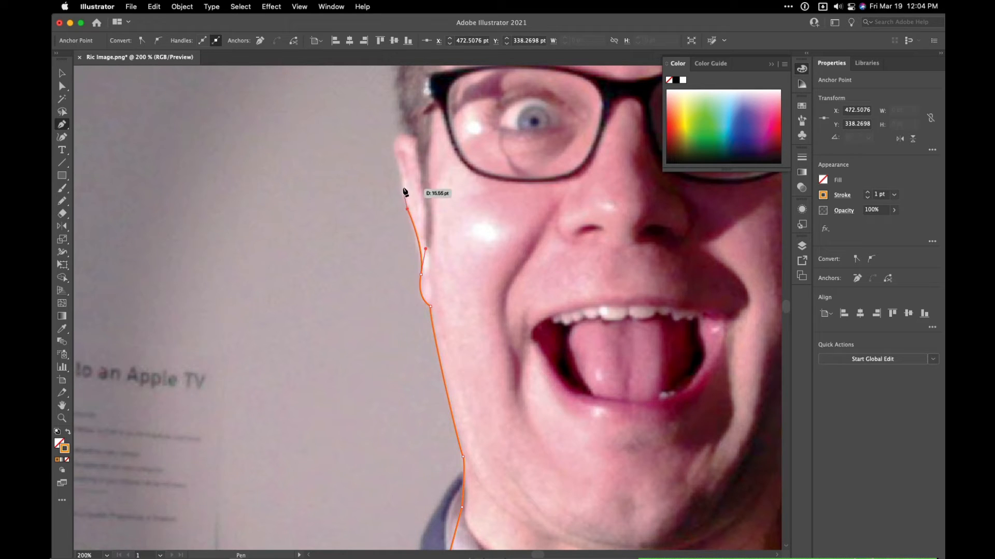
left_click(402, 181)
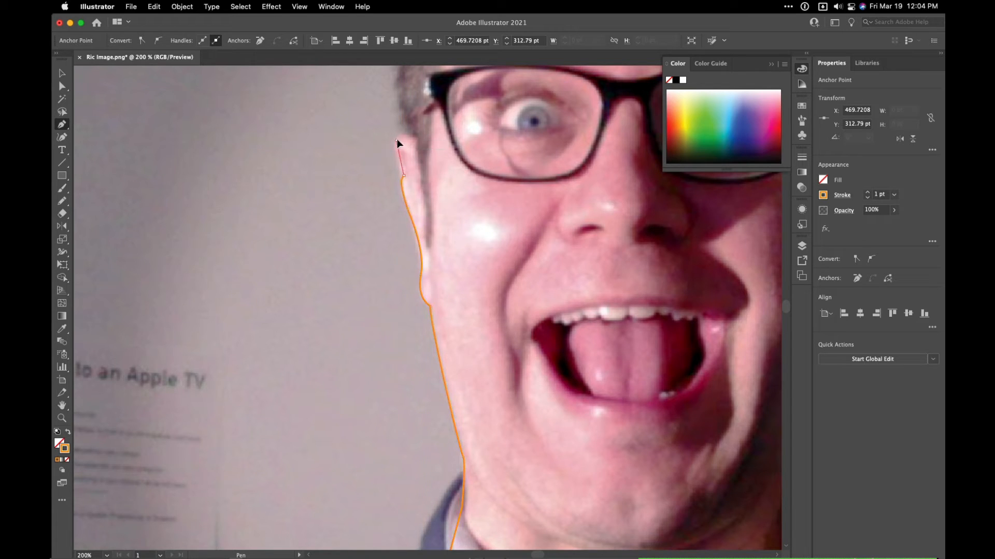
left_click_drag(396, 139, 369, 431)
left_click(409, 133)
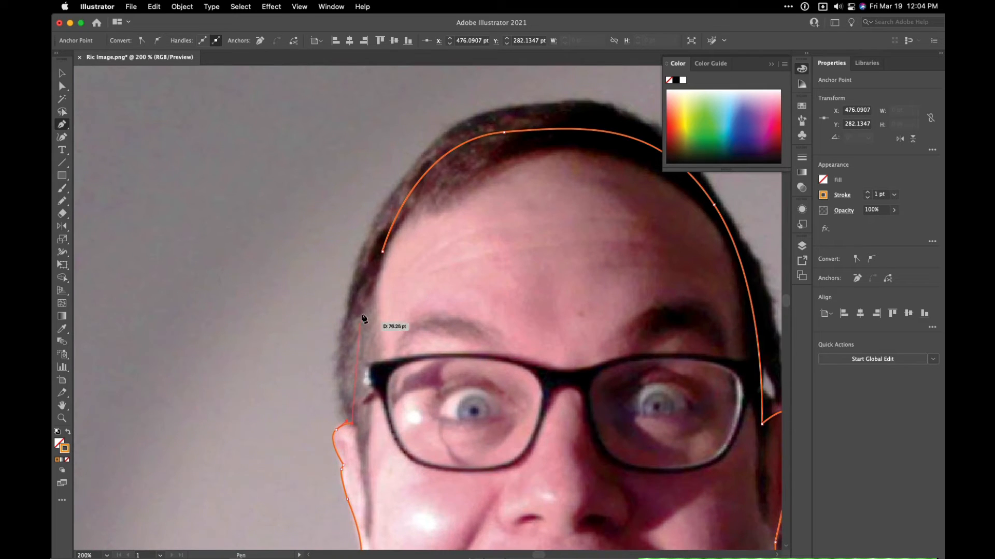
mouse_move(382, 253)
left_mouse_down()
mouse_move(404, 250)
mouse_move(412, 217)
left_mouse_up()
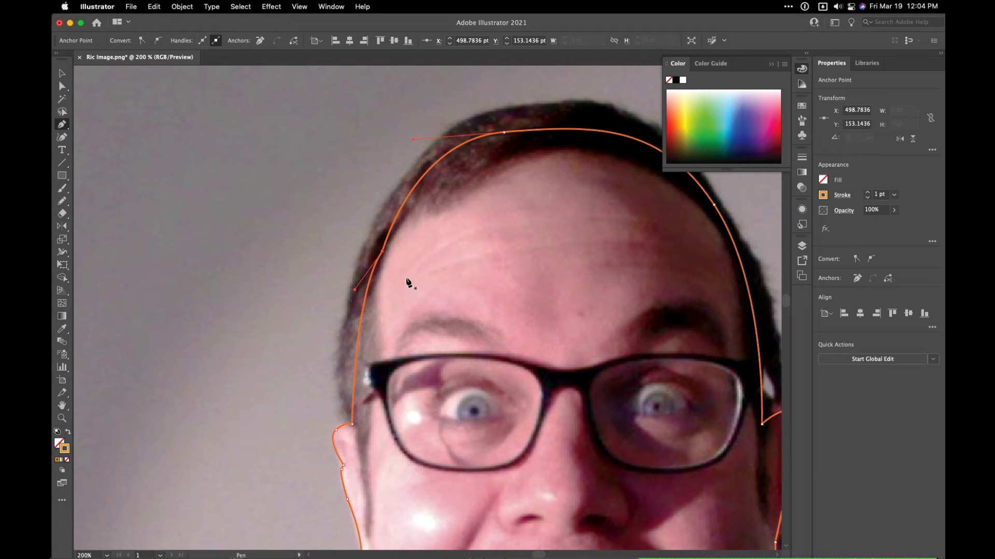
- Move the hairline anchor on the photo's left side slightly outward and adjust its lower handle to smooth the curve
key("a")
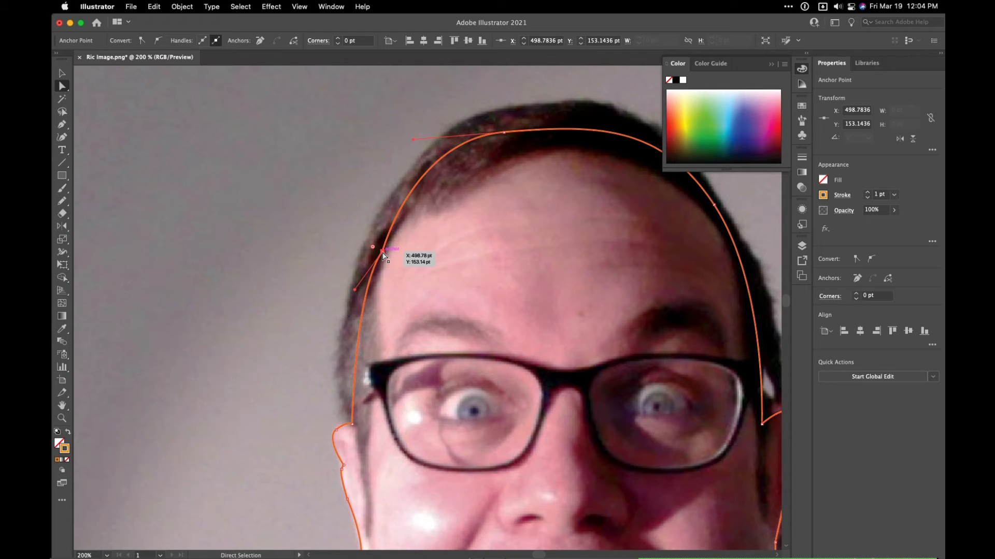
left_click_drag(384, 255, 377, 254)
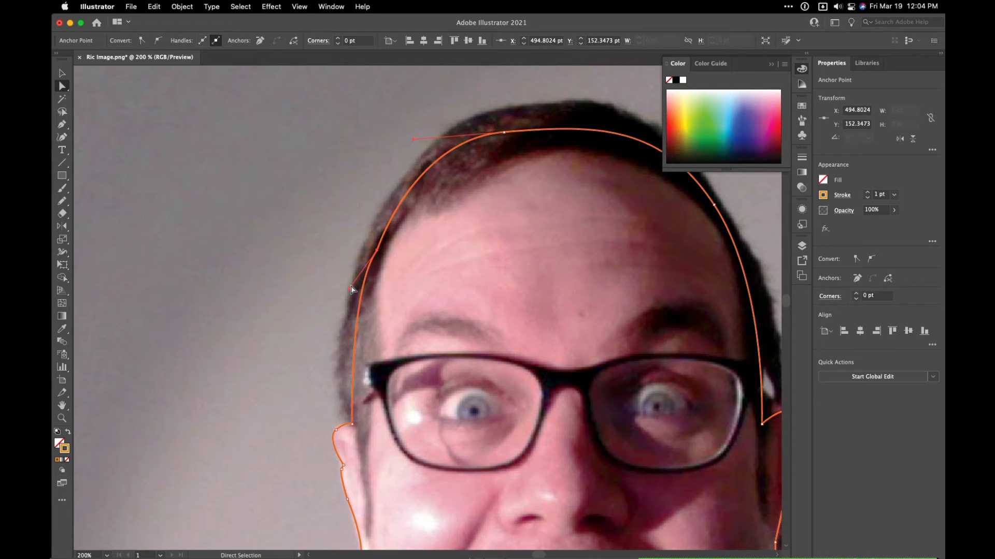
left_click(357, 298)
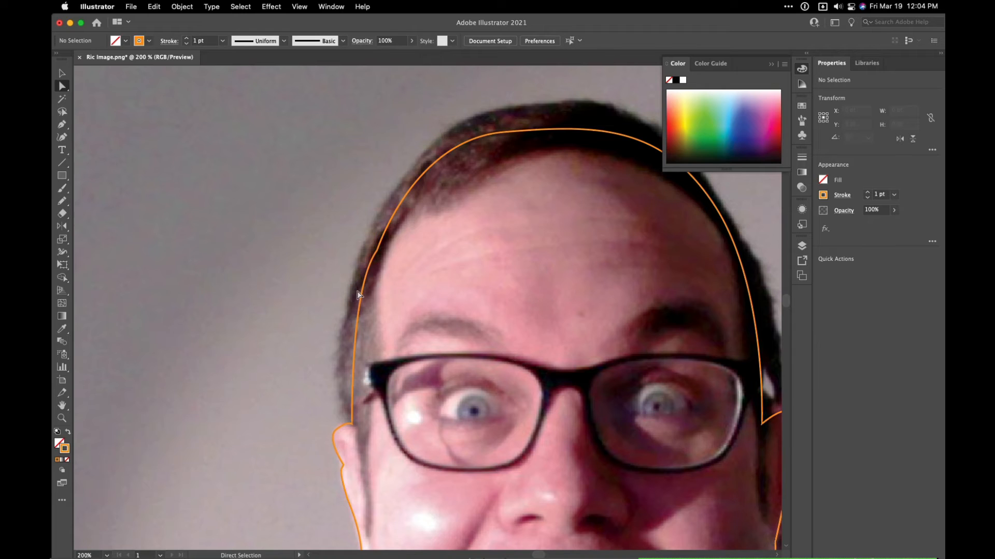
left_click(377, 251)
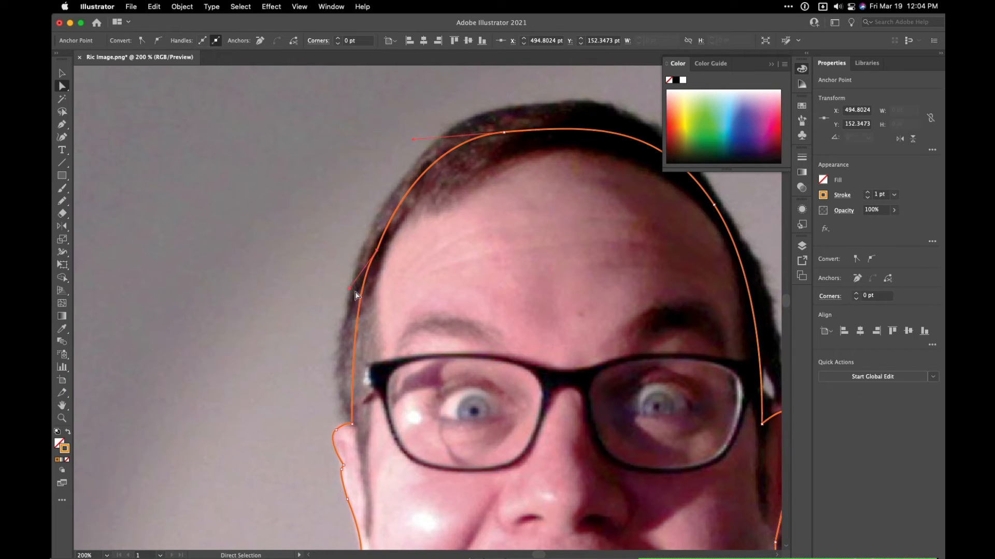
left_click(355, 293)
left_click(377, 251)
left_click_drag(350, 290, 353, 294)
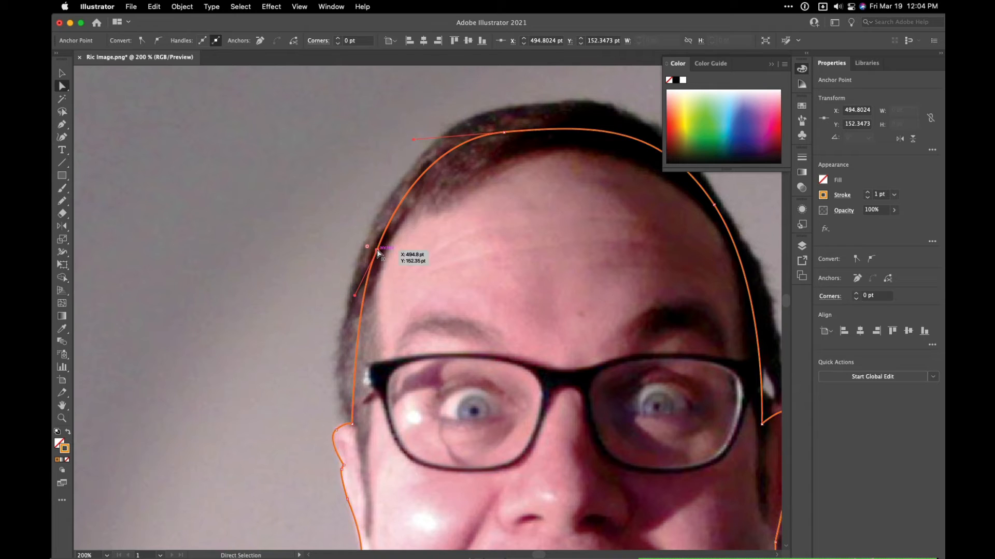
left_click_drag(377, 252, 373, 252)
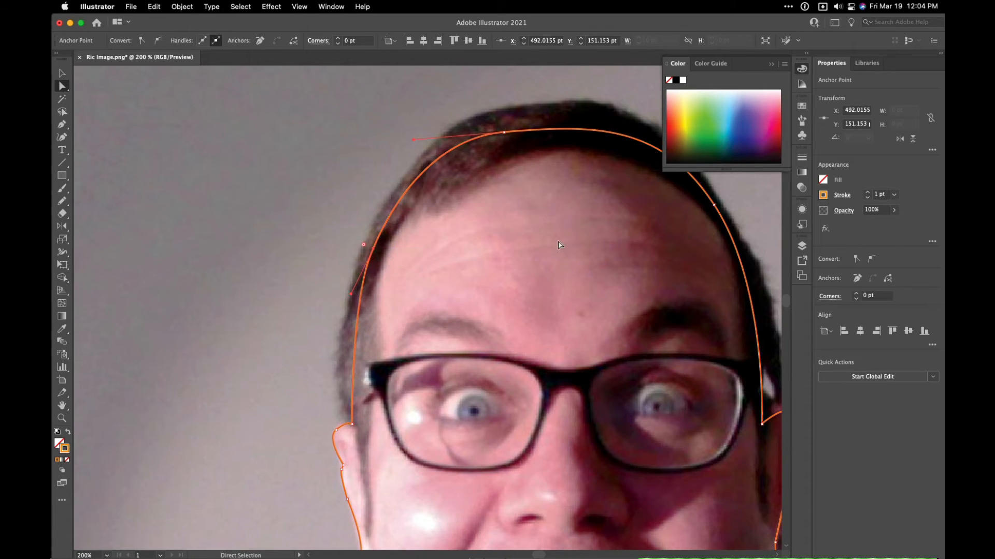
- Hide the Midtones layer, then make the Shadows layer visible and active for drawing
scroll(560, 240, "right", 5)
left_click_drag(554, 337, 523, 230)
left_click_drag(501, 332, 518, 213)
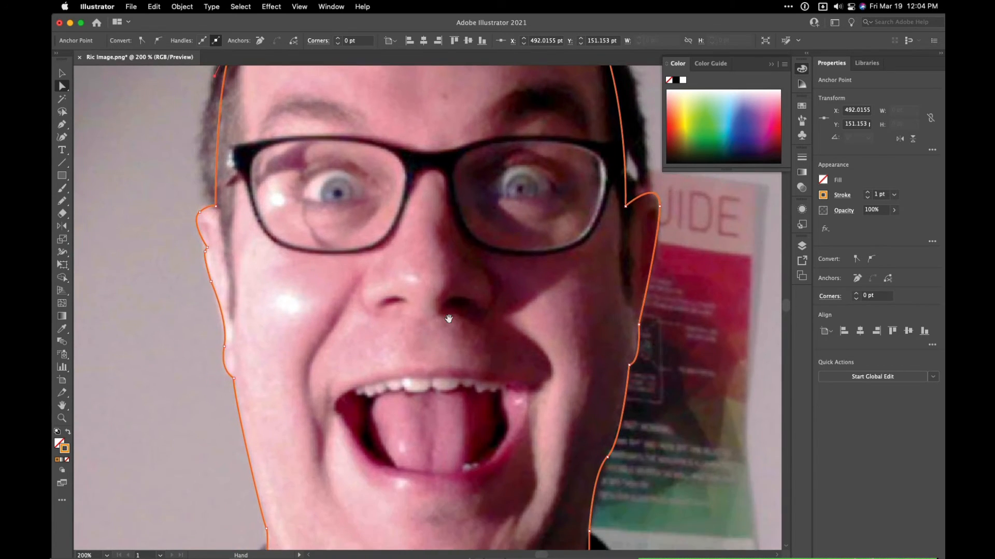
left_click_drag(445, 356, 491, 375)
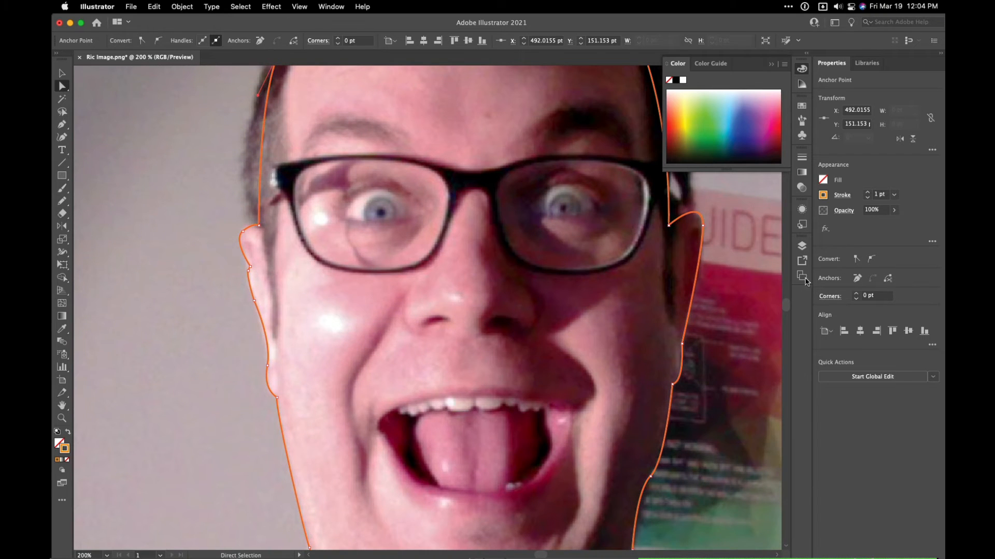
left_click(802, 246)
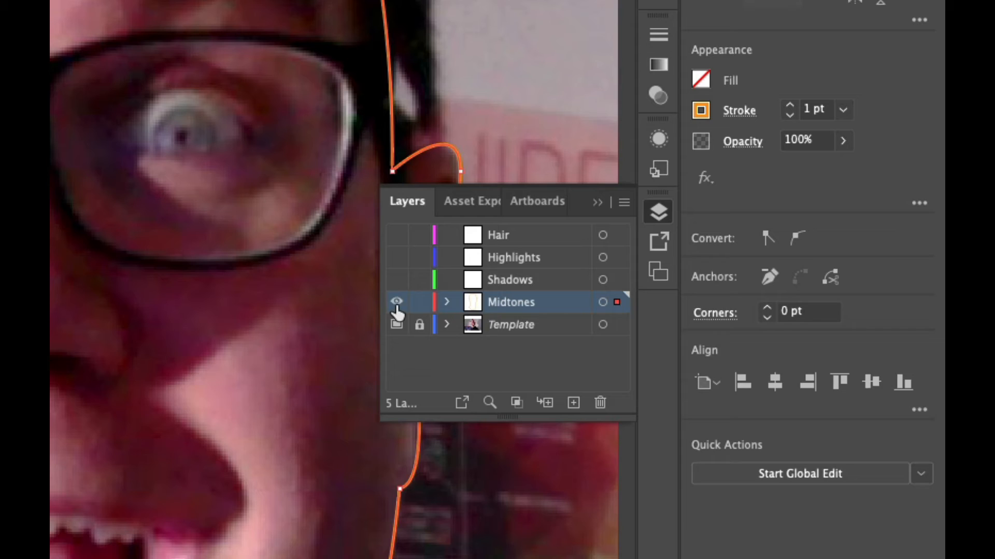
left_click(397, 303)
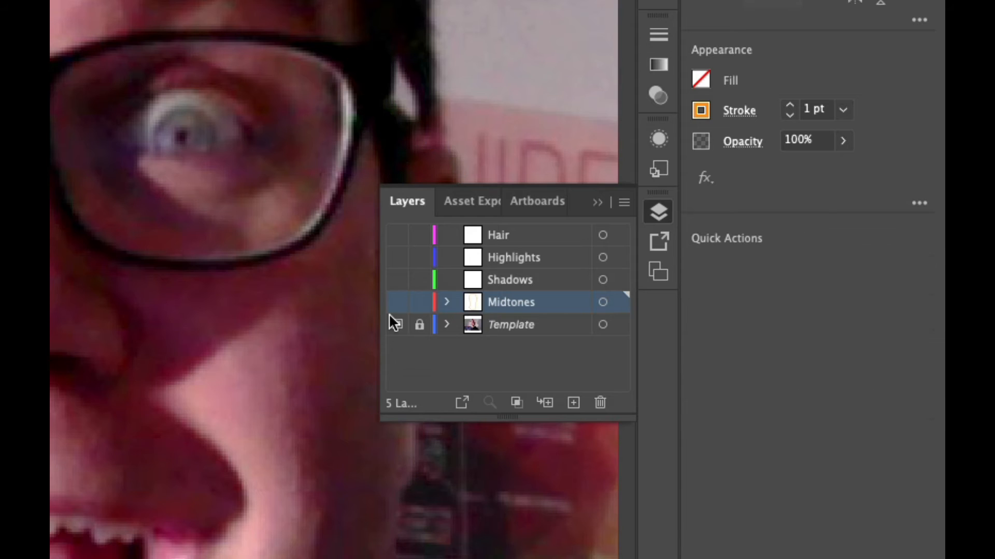
left_click(563, 285)
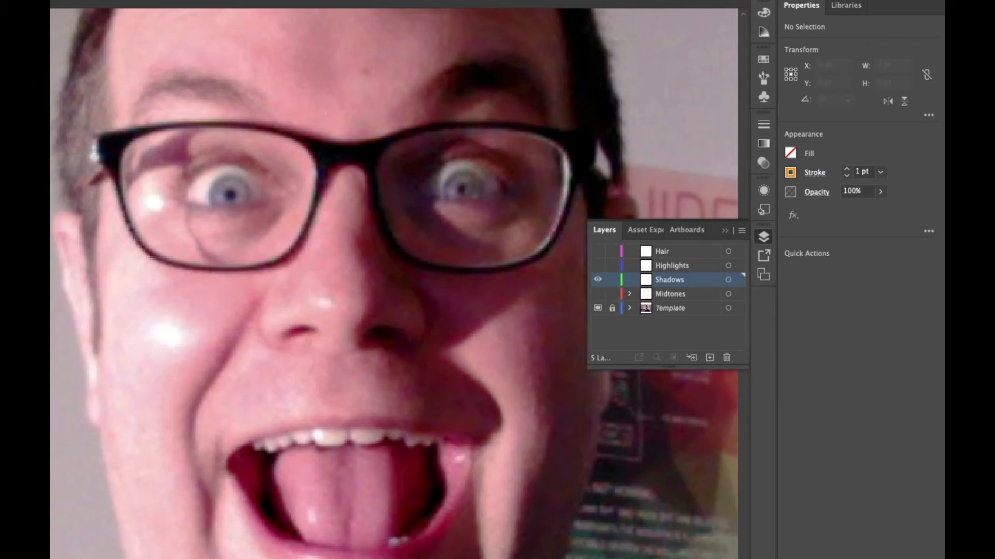
- Set the stroke to a darker, muted brown, AD653D
double_click(65, 449)
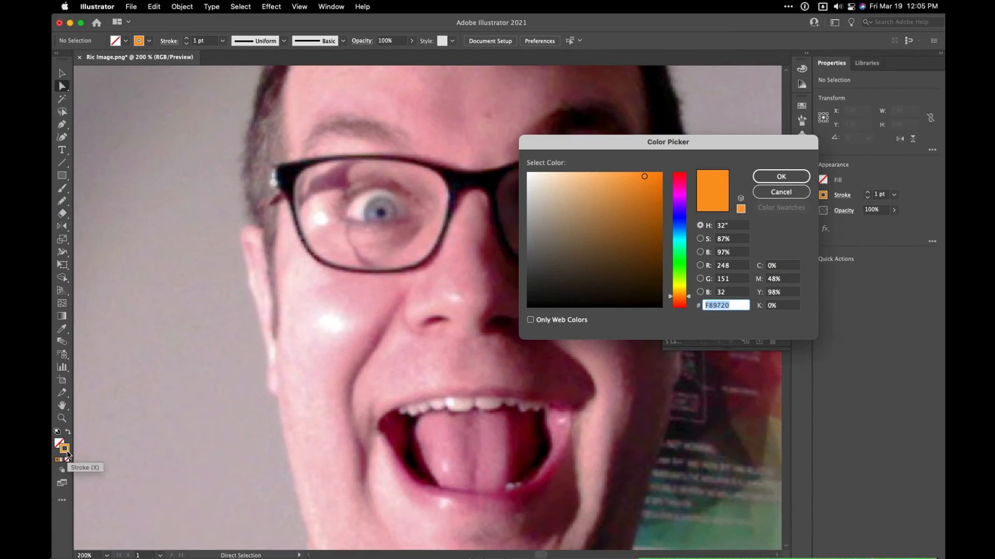
left_click_drag(644, 177, 648, 197)
left_click_drag(676, 297, 677, 298)
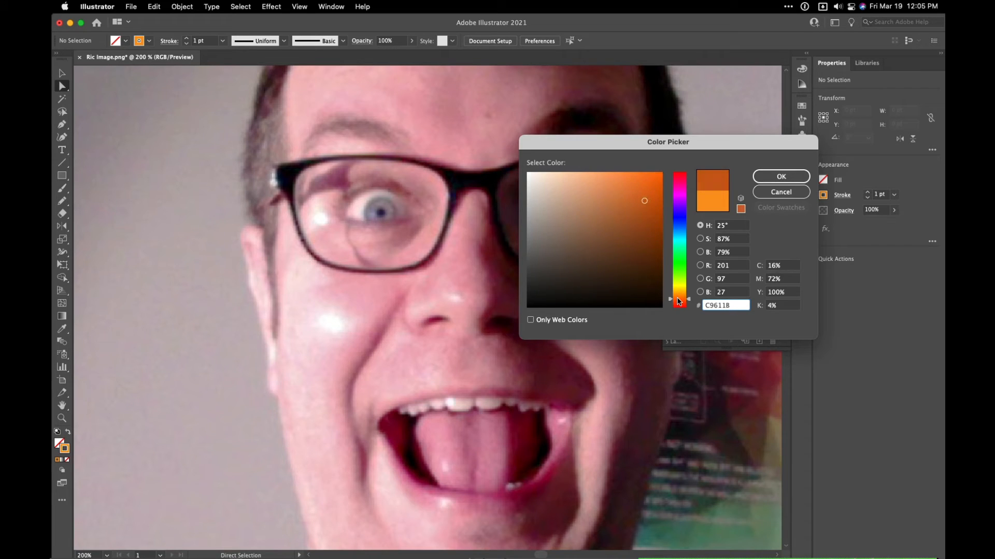
left_click_drag(633, 207, 617, 214)
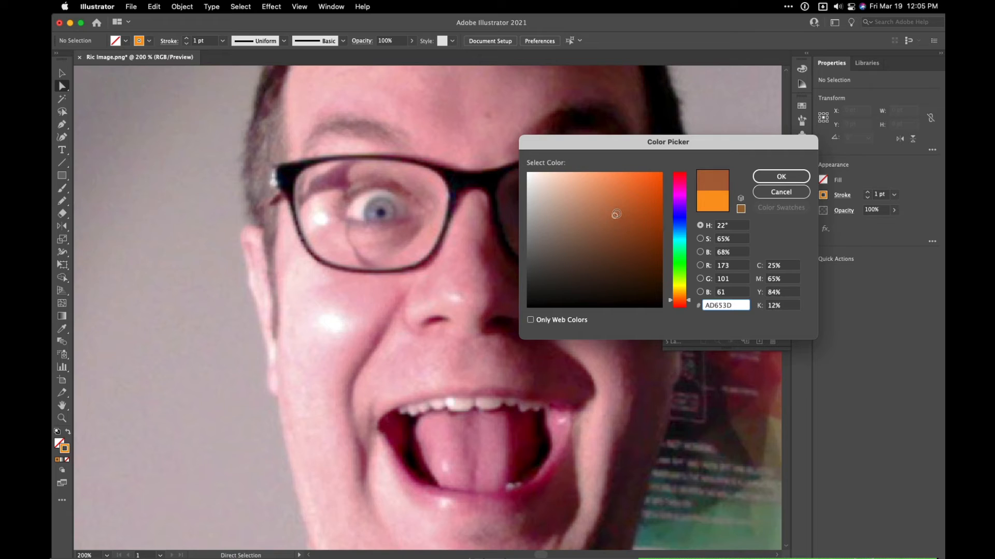
left_click(777, 176)
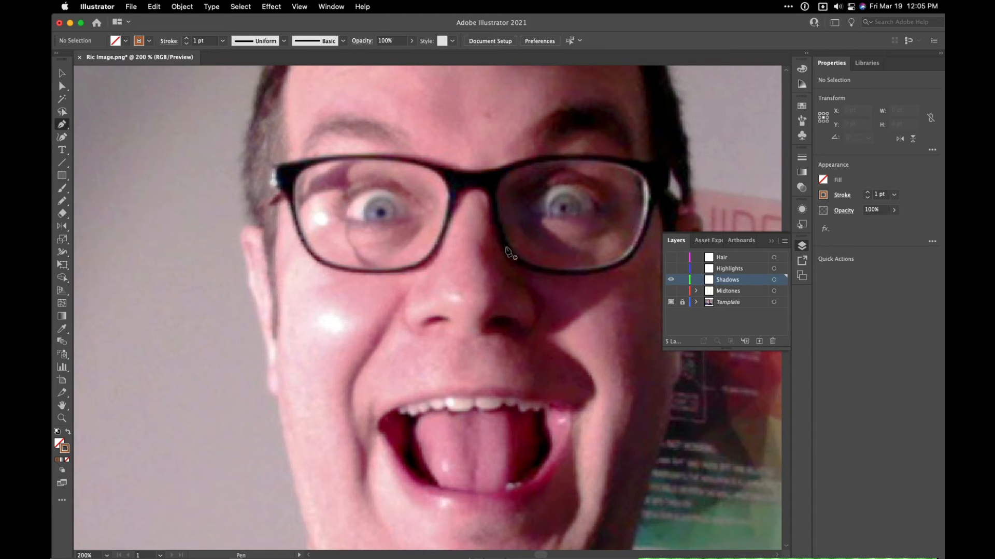
- With the Pen tool, trace the shadow edge from the nose bridge down under the nose to the mouth corner on the photo's right side
left_click_drag(514, 269, 387, 224)
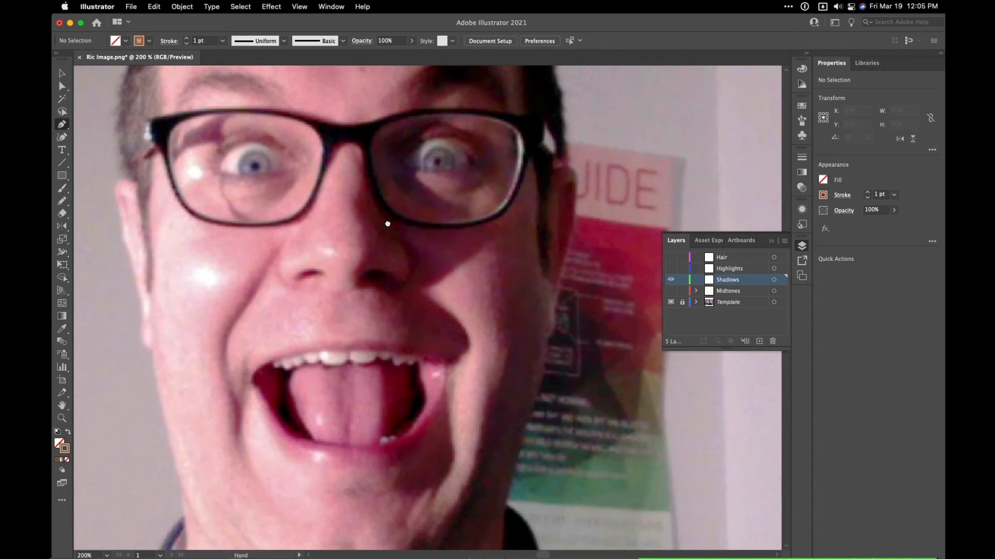
left_click(361, 157)
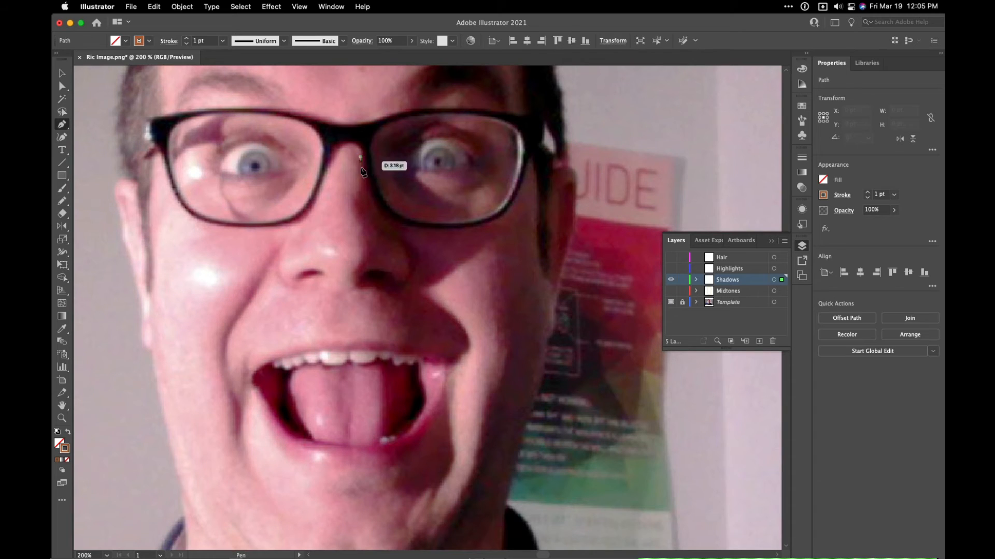
left_click_drag(357, 191, 351, 273)
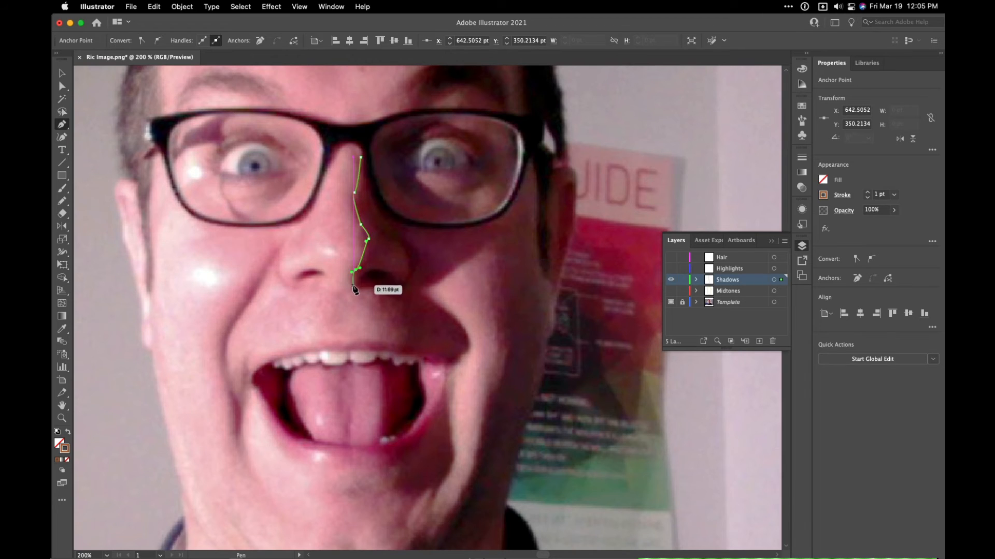
left_click(352, 286)
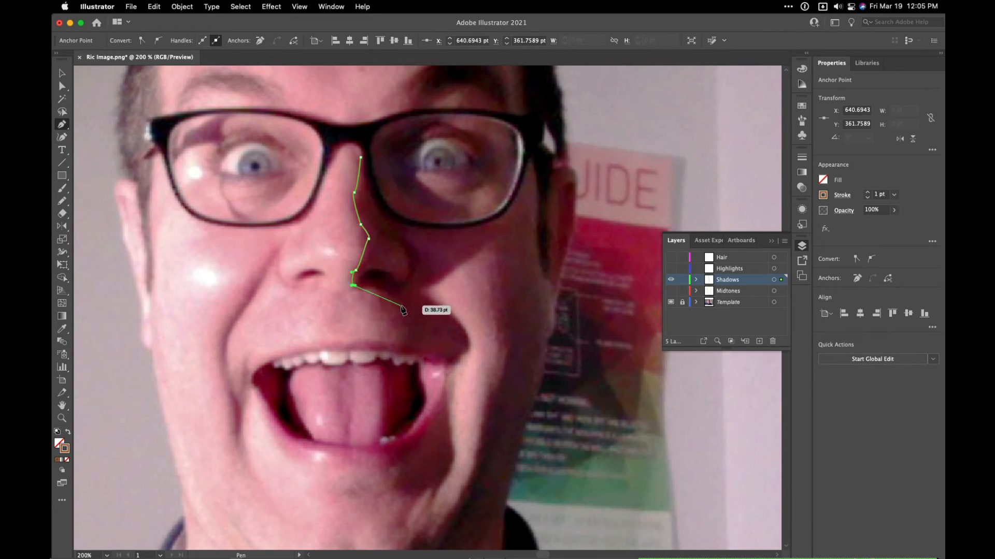
left_click_drag(401, 306, 411, 341)
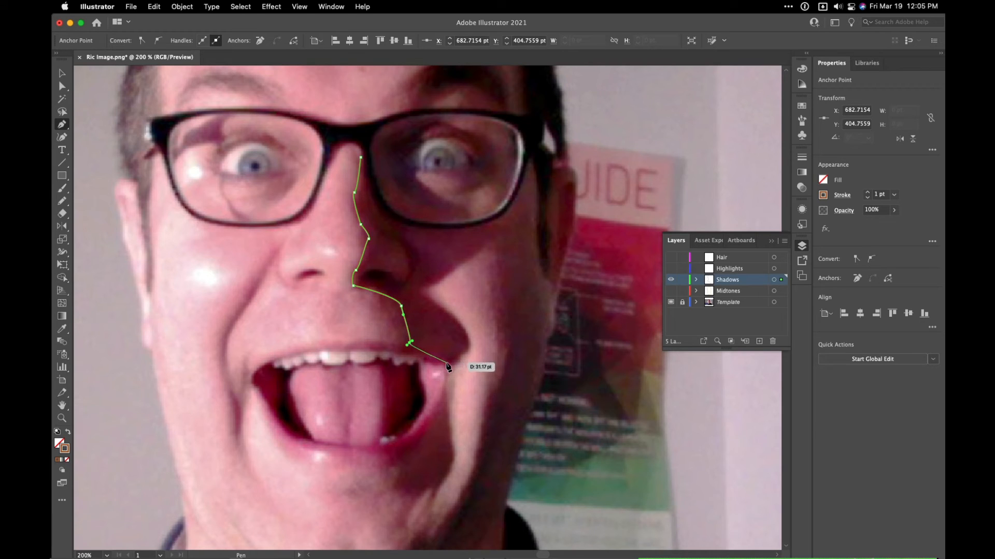
left_click(447, 363)
- Continue the shadow outline around the cheek crease, up below the glasses and back down the outer cheek on the photo's right side
left_click_drag(468, 351, 431, 284)
left_click_drag(481, 252, 501, 257)
left_click(507, 350)
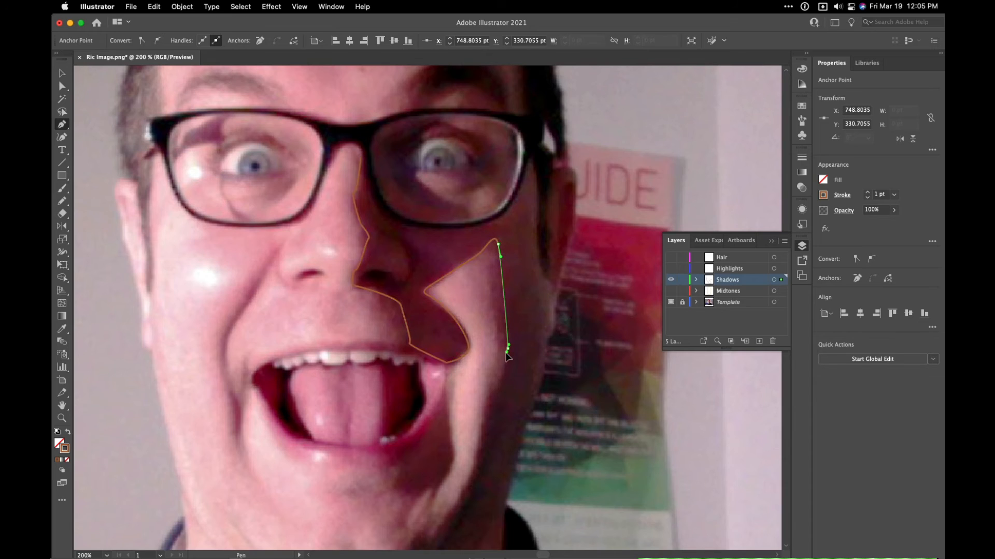
left_click_drag(497, 391, 490, 395)
key("space")
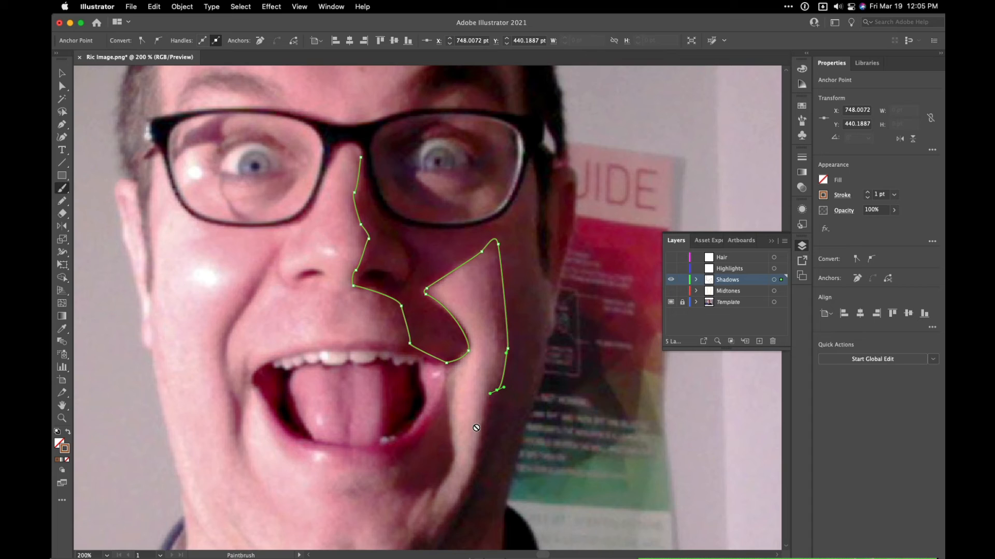
key("p")
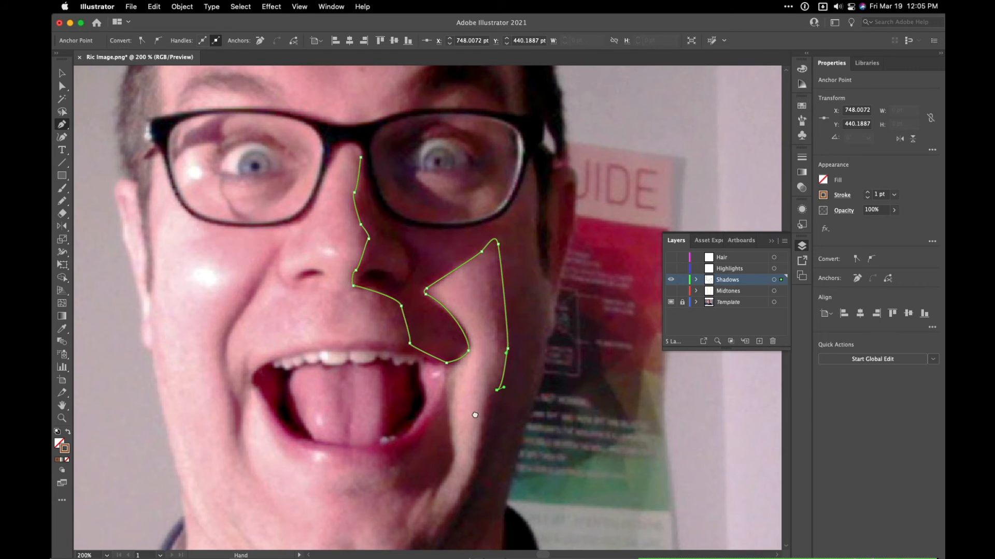
- Extend the shadow outline from the lower cheek along the jaw to just under the chin, including the small notch beside the chin
key("space")
left_click_drag(475, 415, 461, 222)
left_click_drag(447, 307, 365, 386)
left_click(448, 307)
left_click(414, 327)
left_click_drag(363, 389, 365, 409)
left_click(361, 412)
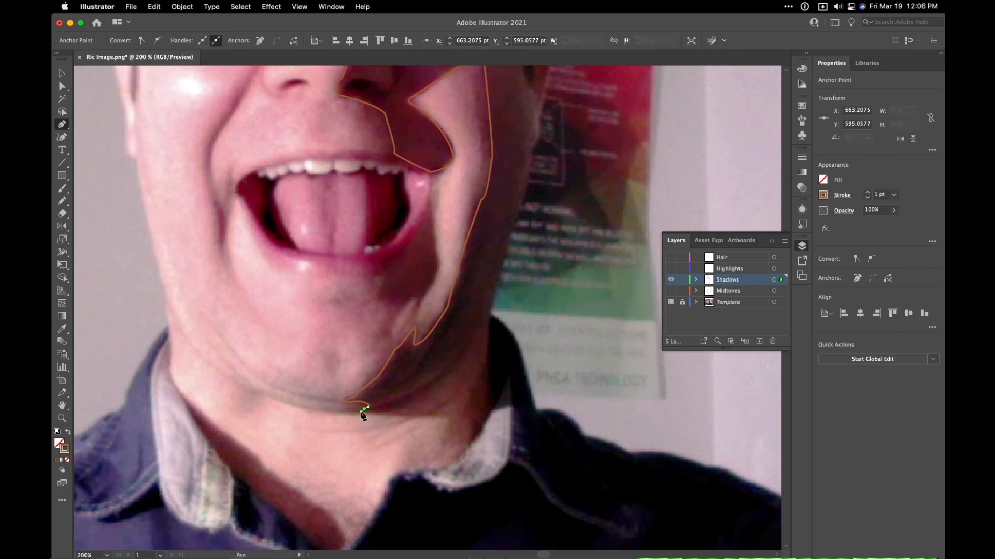
- Run the shadow outline across the neck below the chin and along the shirt collar on the photo's right side
left_click(458, 420)
mouse_move(452, 432)
left_mouse_down()
mouse_move(444, 442)
mouse_move(466, 442)
left_mouse_up()
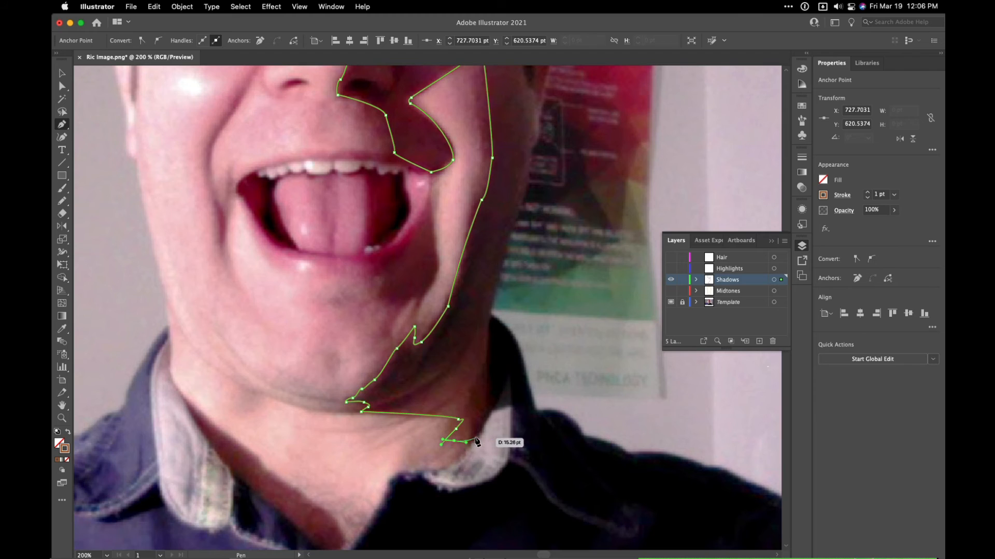
left_click(475, 437)
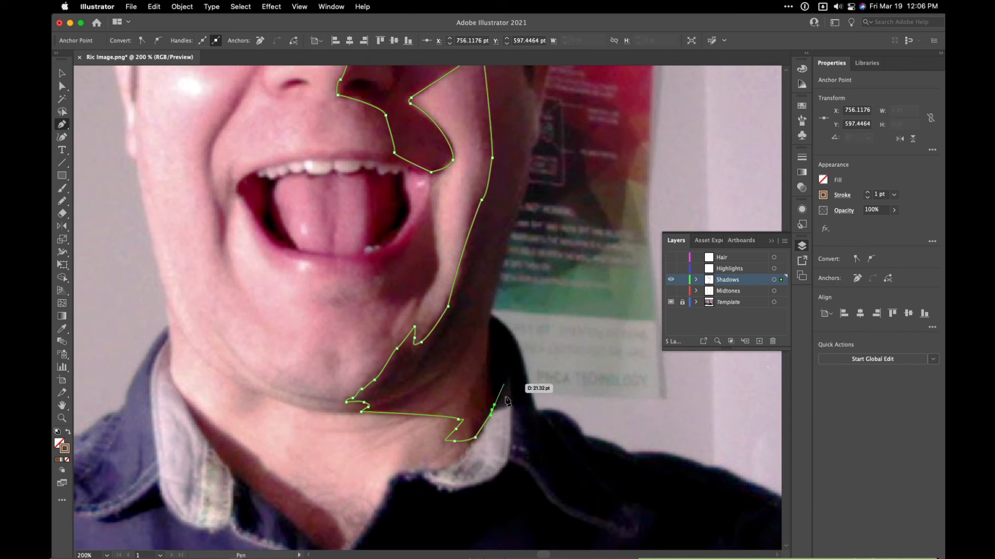
left_click_drag(493, 409, 495, 412)
- Continue the shadow outline from the shirt collar up the neck and along the outer jaw and cheek to below the ear on the photo's right side
left_click_drag(489, 321, 487, 309)
left_click_drag(487, 253, 398, 370)
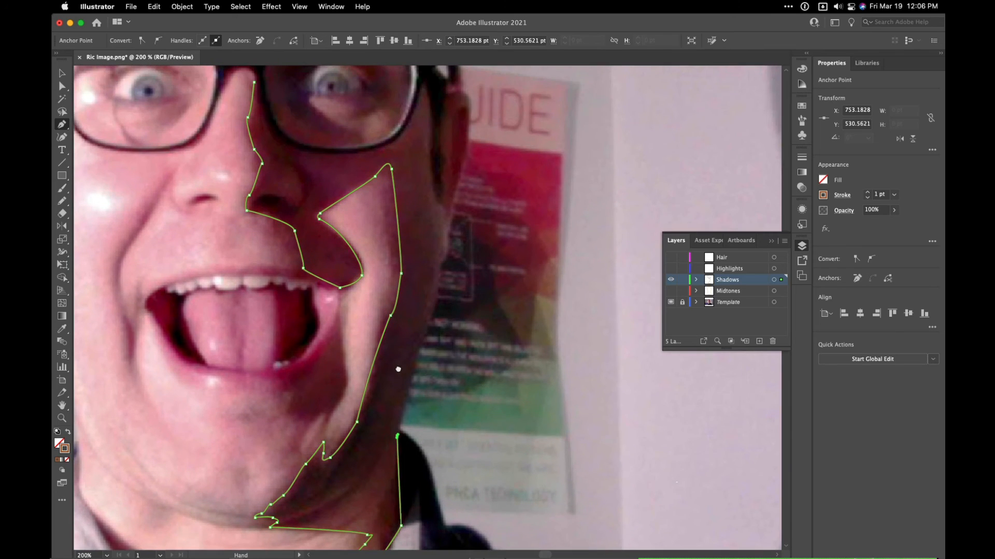
left_click(443, 266)
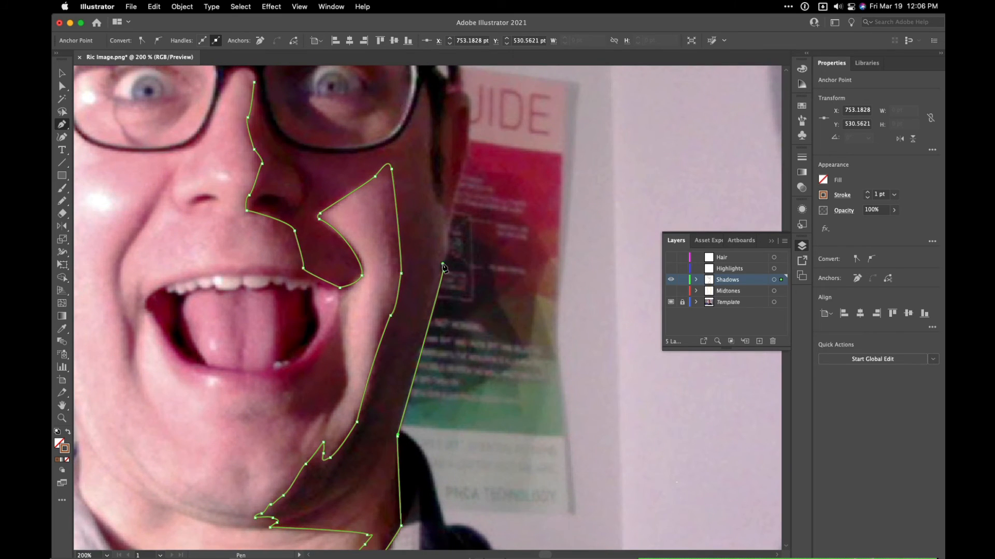
left_click(450, 222)
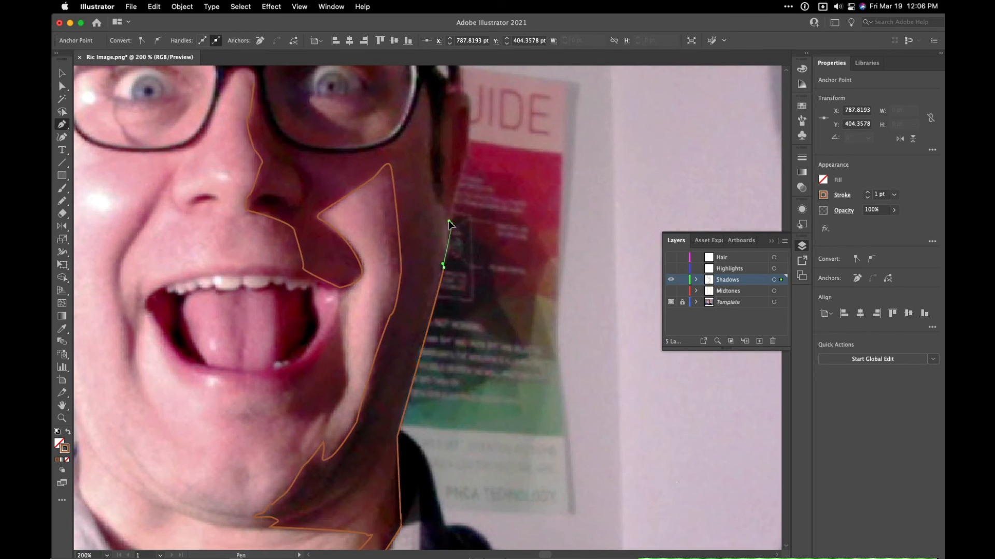
scroll(450, 223, "up", 5)
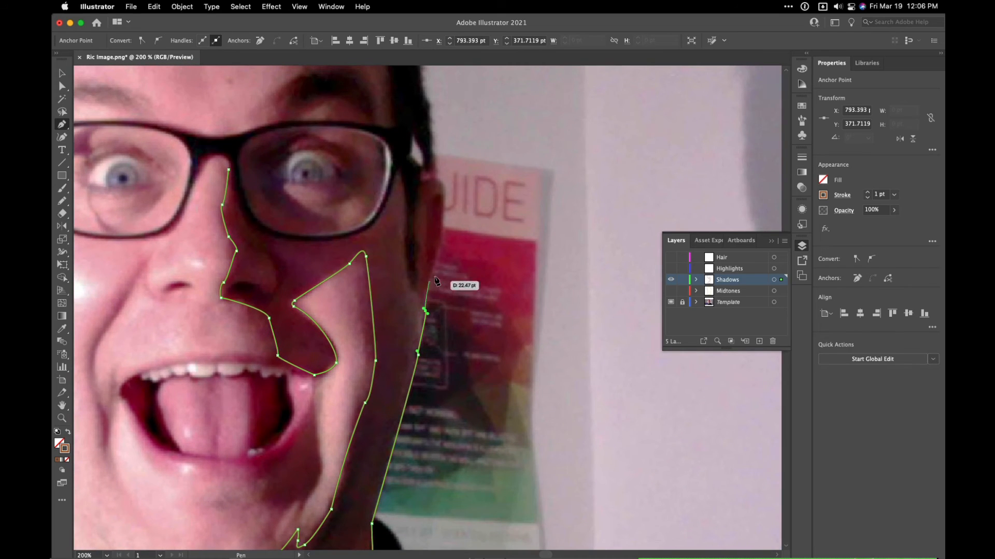
- Run the shadow outline up the ear's outer edge, across its top and down in front of the ear
left_click(441, 248)
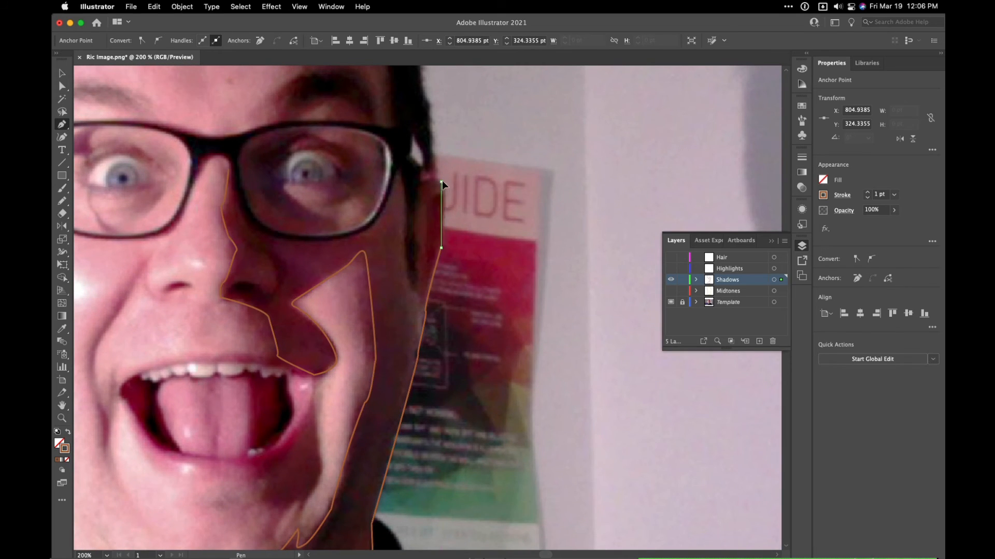
left_click_drag(433, 182, 421, 187)
left_click(419, 188)
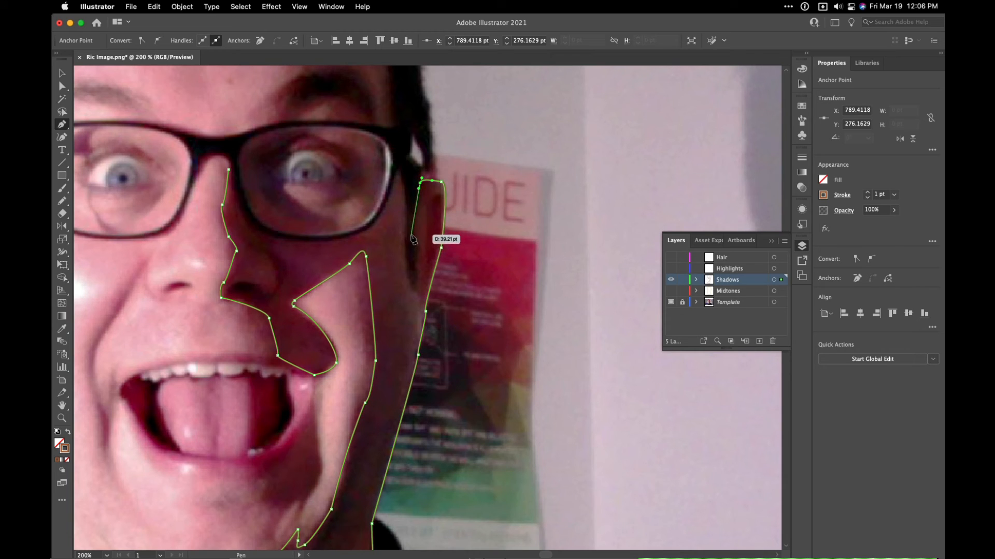
left_click(411, 234)
- Extend the shadow outline from beside the ear up the temple and along the hairline to the upper side of the forehead
left_click_drag(407, 211, 417, 310)
left_click(410, 206)
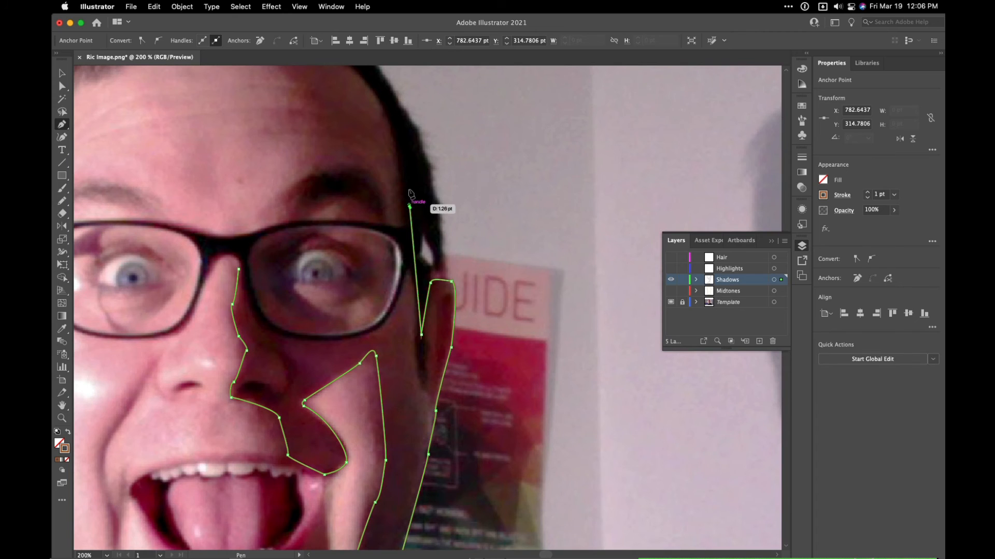
left_click_drag(405, 163, 448, 316)
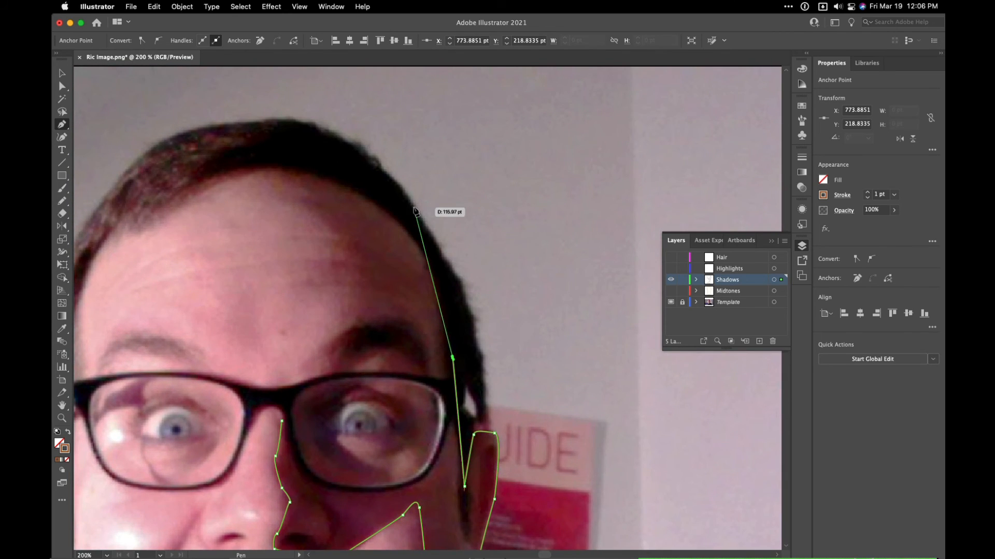
left_click_drag(414, 207, 385, 204)
key("super+z")
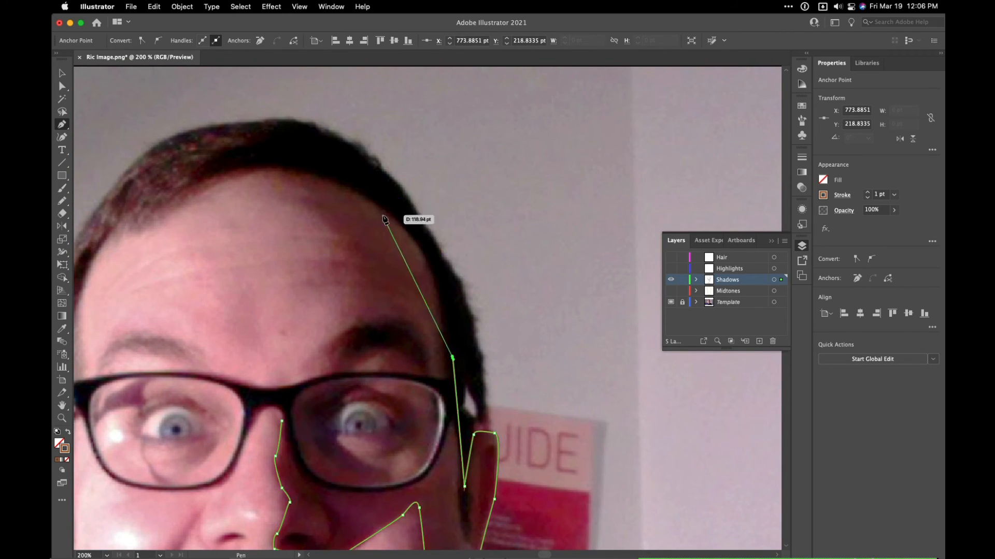
left_click_drag(427, 247, 423, 246)
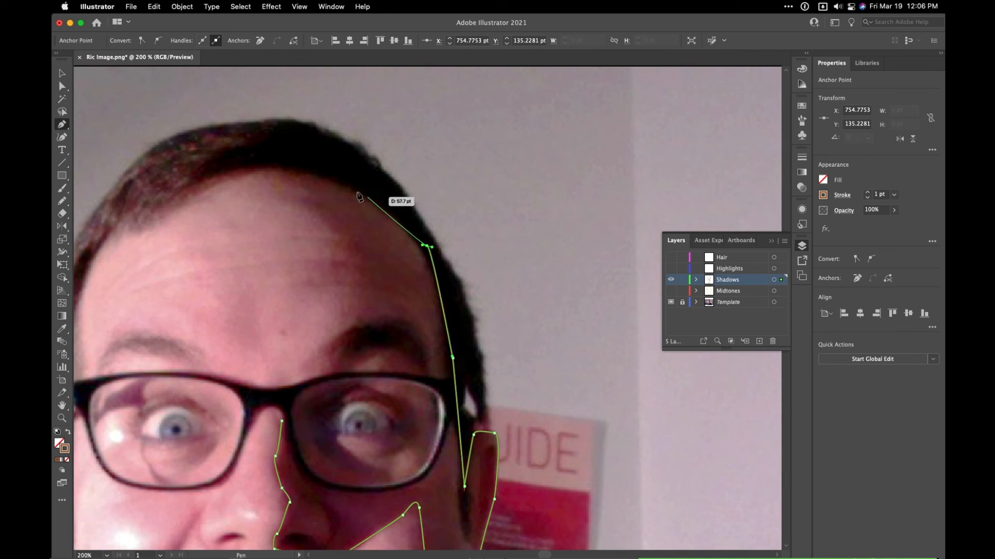
- Trace the shadow across the top of the forehead and down its jagged inner edge, including the narrow spike at mid-forehead
left_click_drag(322, 172, 307, 201)
left_click_drag(307, 205, 329, 229)
left_click_drag(341, 232, 348, 262)
left_click_drag(349, 268, 324, 284)
left_click(355, 286)
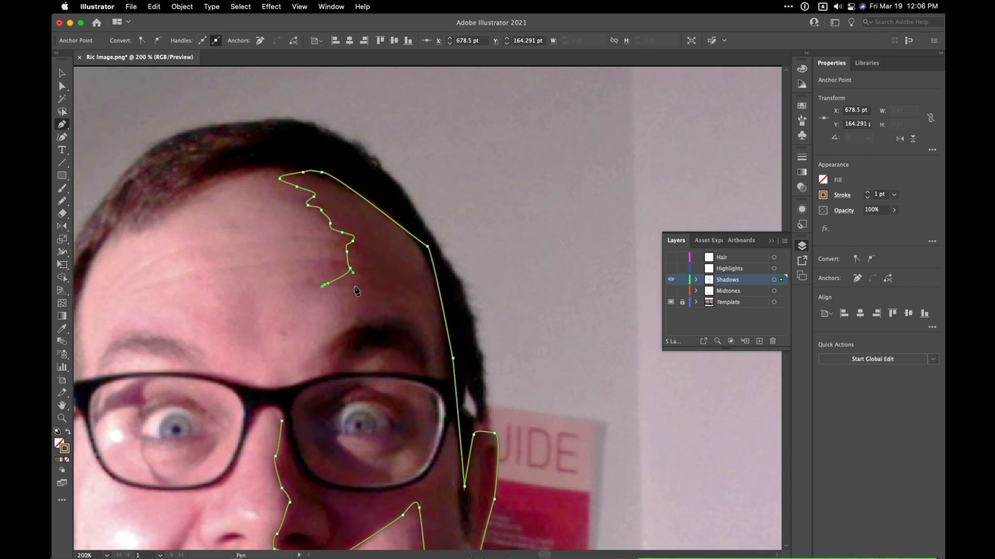
left_click(355, 285)
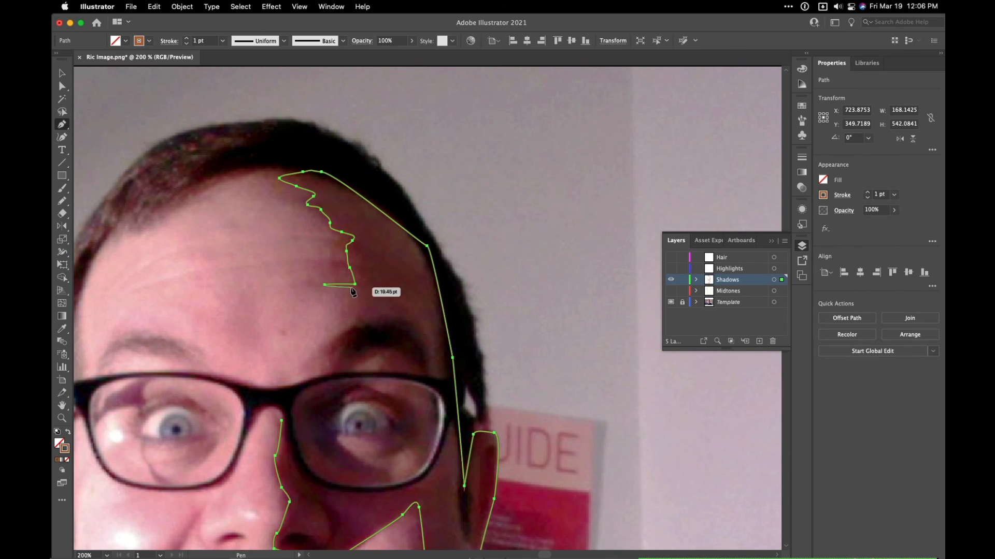
- Continue the shadow edge from the mid-forehead spike down around the inner end of the eyebrow to the top of the glasses frame
left_click_drag(351, 288, 359, 289)
left_click_drag(355, 298, 313, 357)
left_click_drag(326, 357, 353, 310)
key("space")
left_click(310, 319)
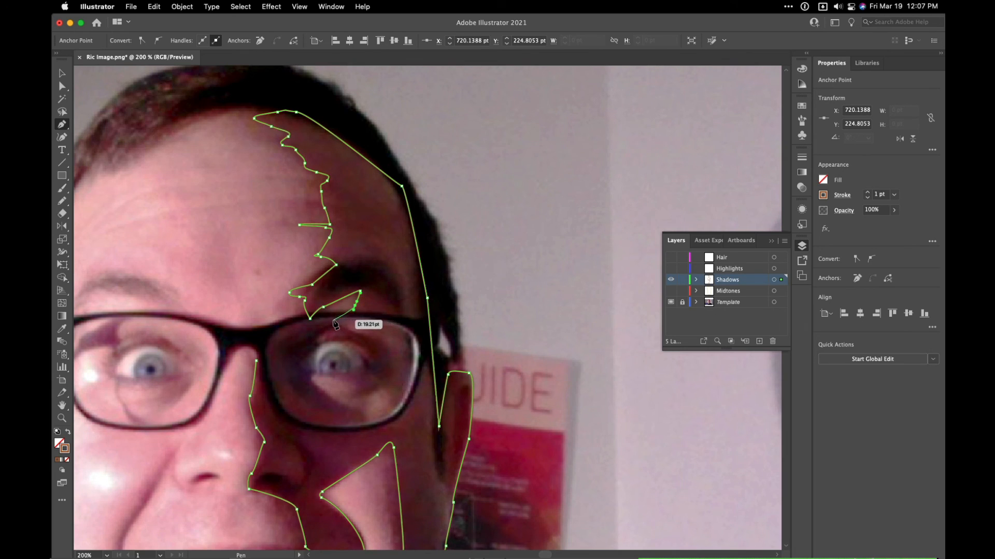
- Trace the shadow beneath the eyebrow and around the upper eyelid, and close the outline at the nose bridge
left_click(374, 324)
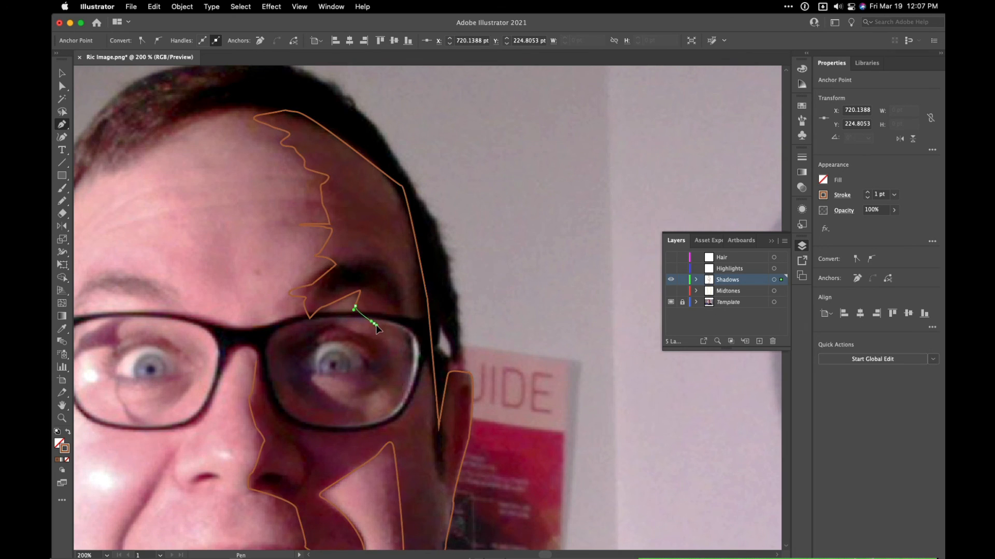
left_click(384, 337)
left_click(374, 339)
left_click(334, 323)
left_click_drag(334, 328, 253, 368)
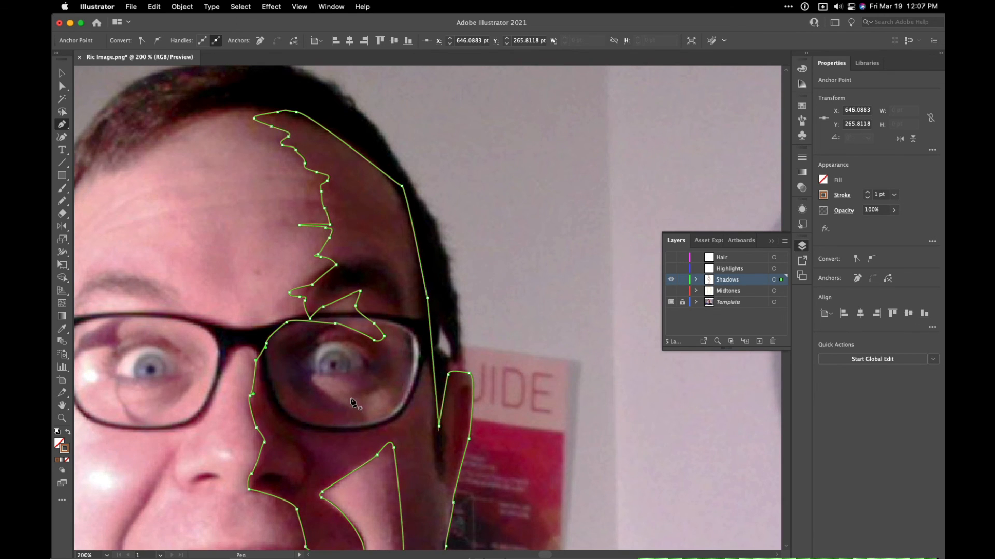
- Draw a narrow closed shadow shape along the smile crease on the photo's left side, from beside the nose to beside the mouth corner
left_click_drag(338, 401, 429, 212)
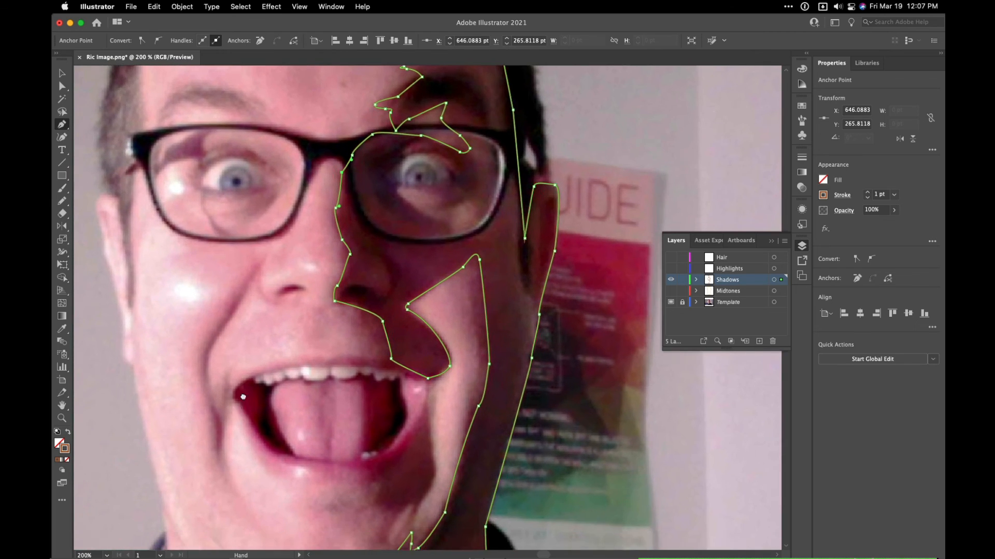
left_click_drag(246, 378, 226, 276)
left_click(275, 176)
left_click_drag(229, 316, 229, 321)
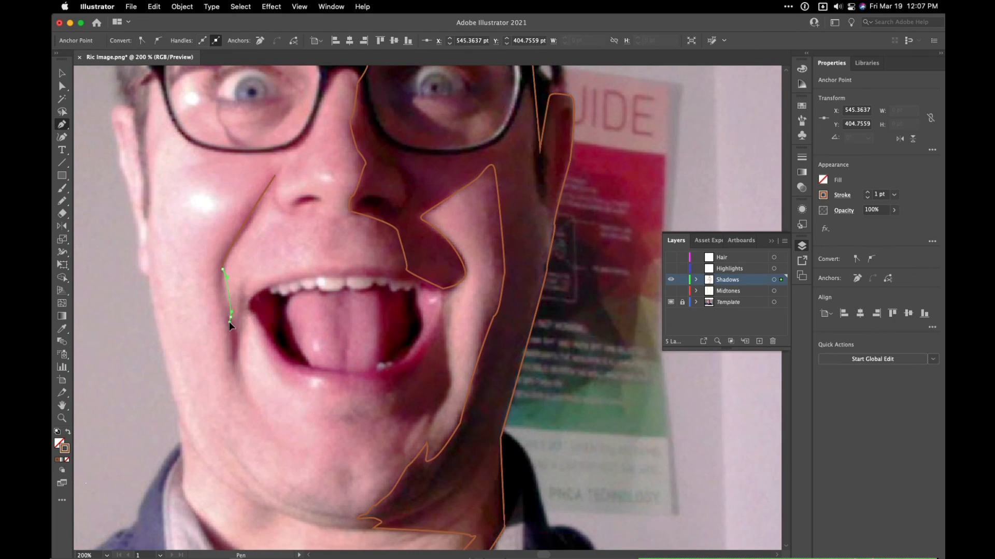
left_click_drag(239, 354, 237, 360)
left_click(233, 370)
left_click(226, 314)
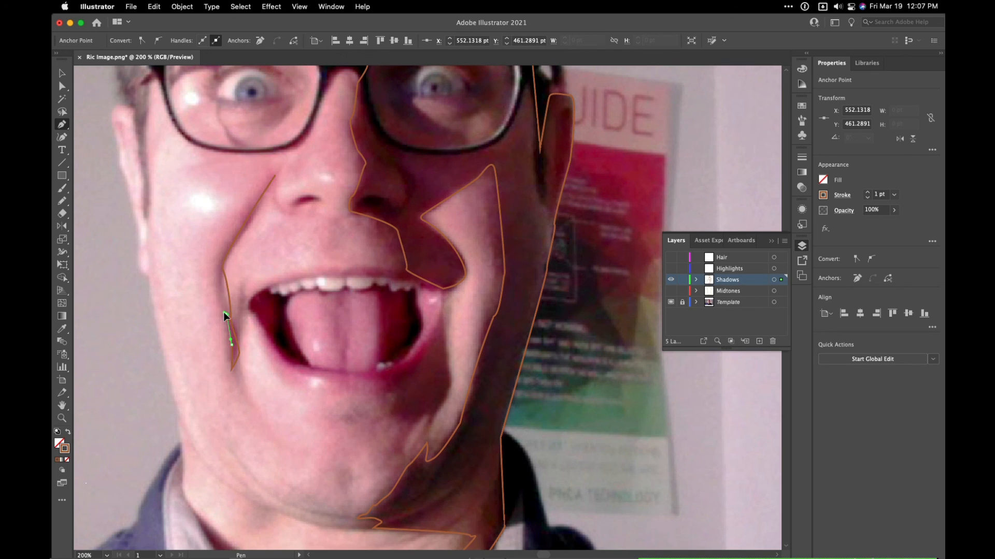
left_click_drag(276, 177, 353, 98)
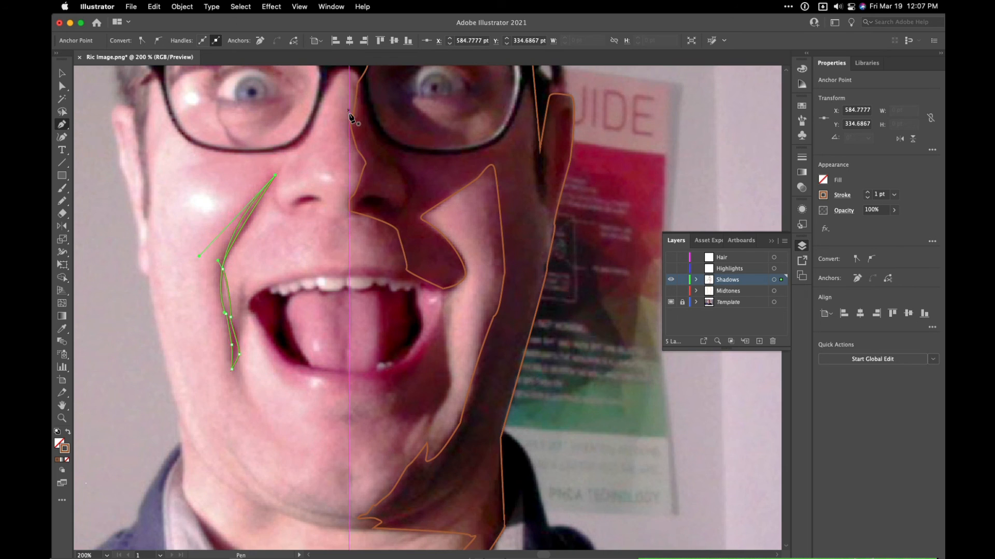